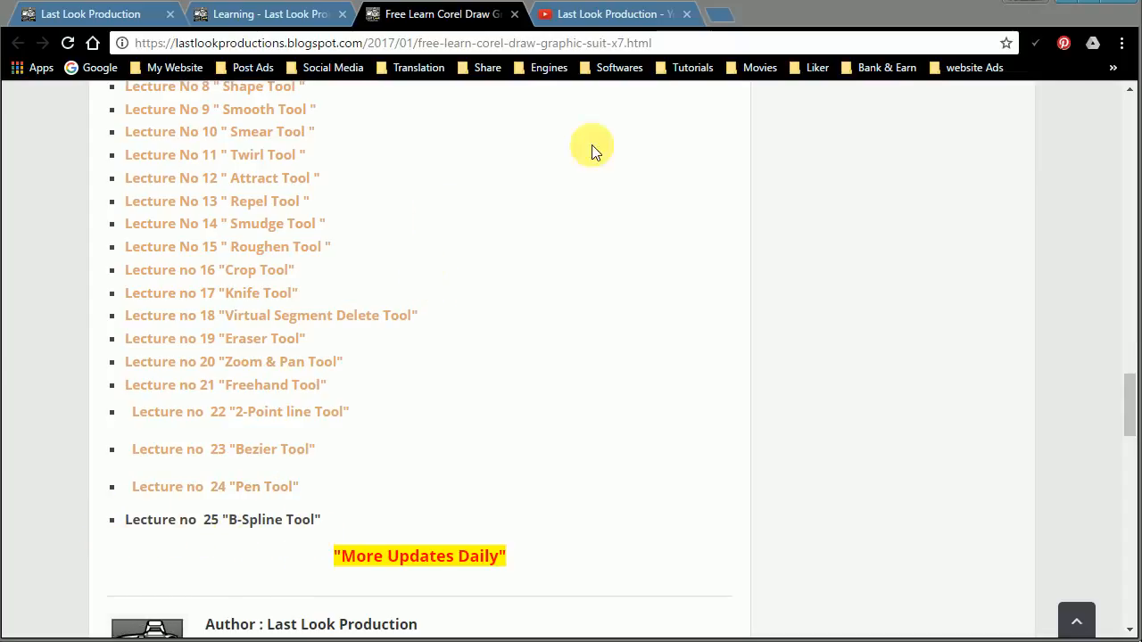
# Look over the blog's home page and its Learning page, and bring up the CorelDRAW X7 course page.
pyautogui.click(1065, 10)
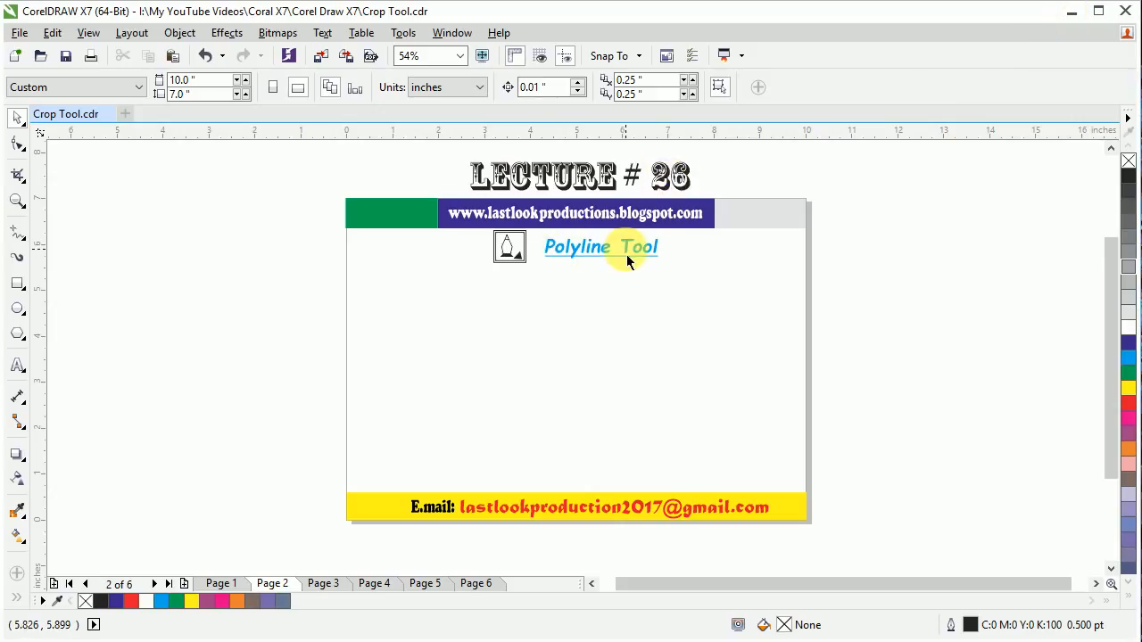
pyautogui.hotkey('alt', 'Tab')
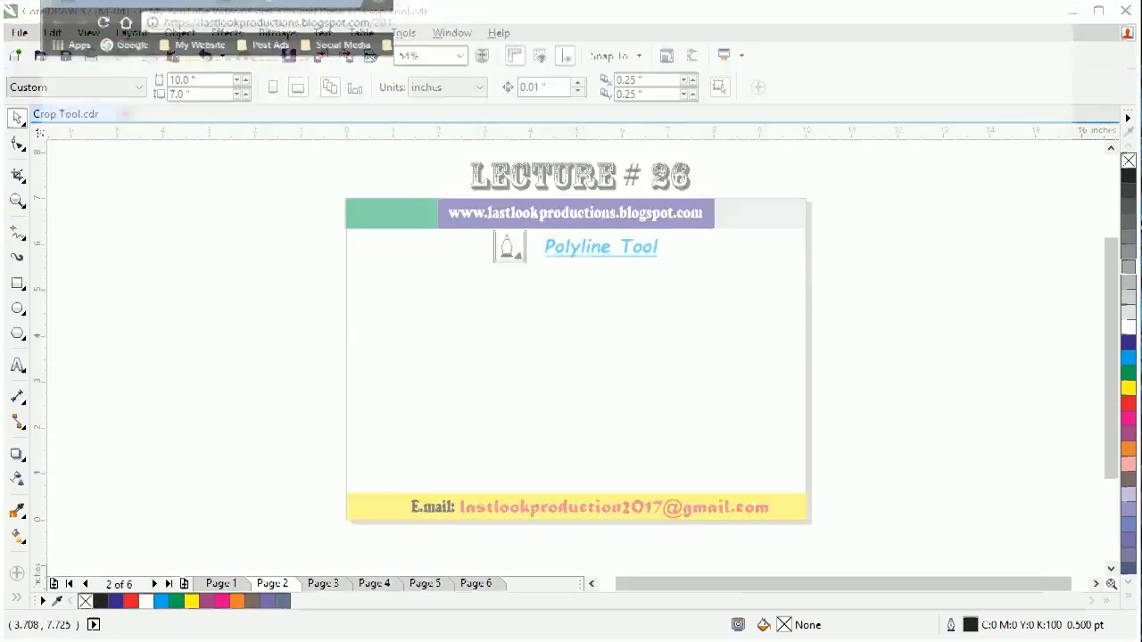
pyautogui.click(98, 13)
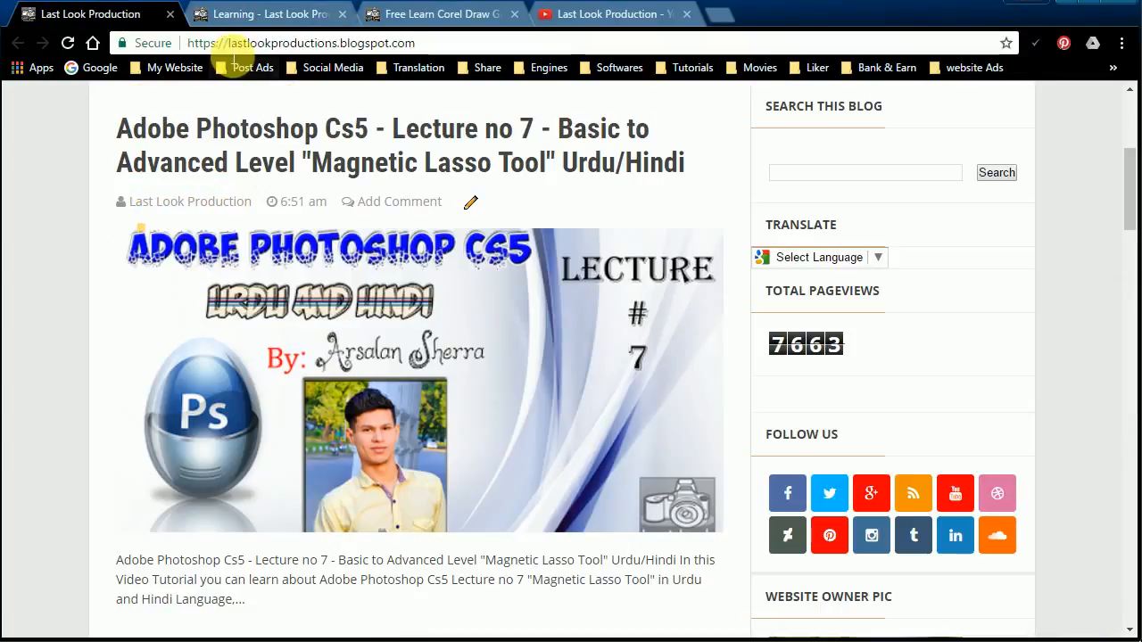
pyautogui.scroll(4, 256, 127)
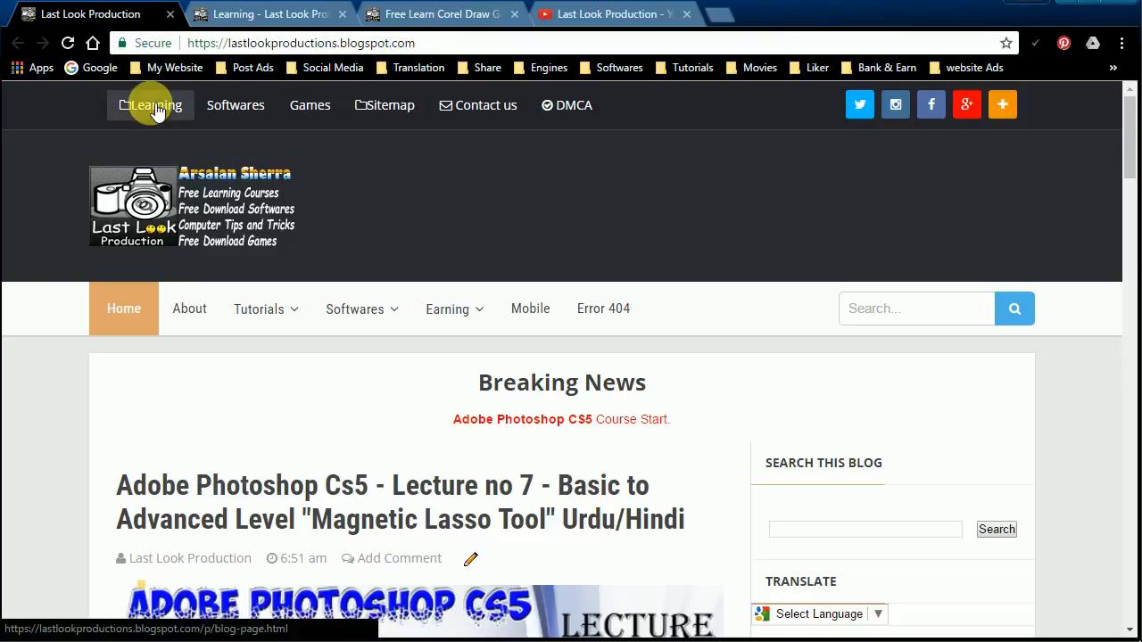
pyautogui.click(290, 13)
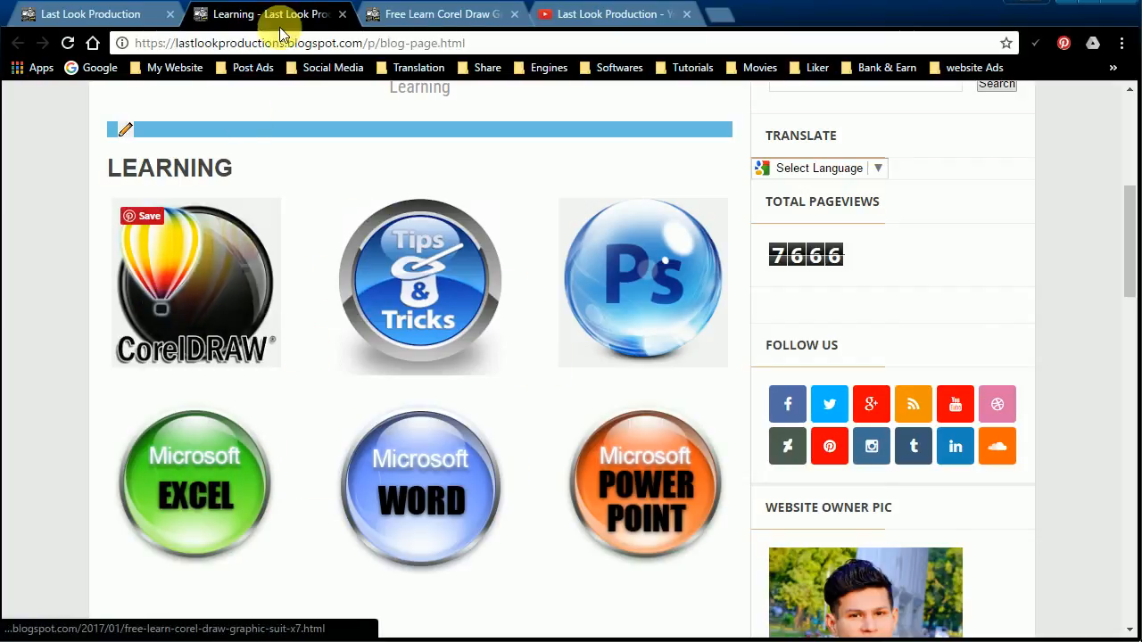
pyautogui.click(414, 18)
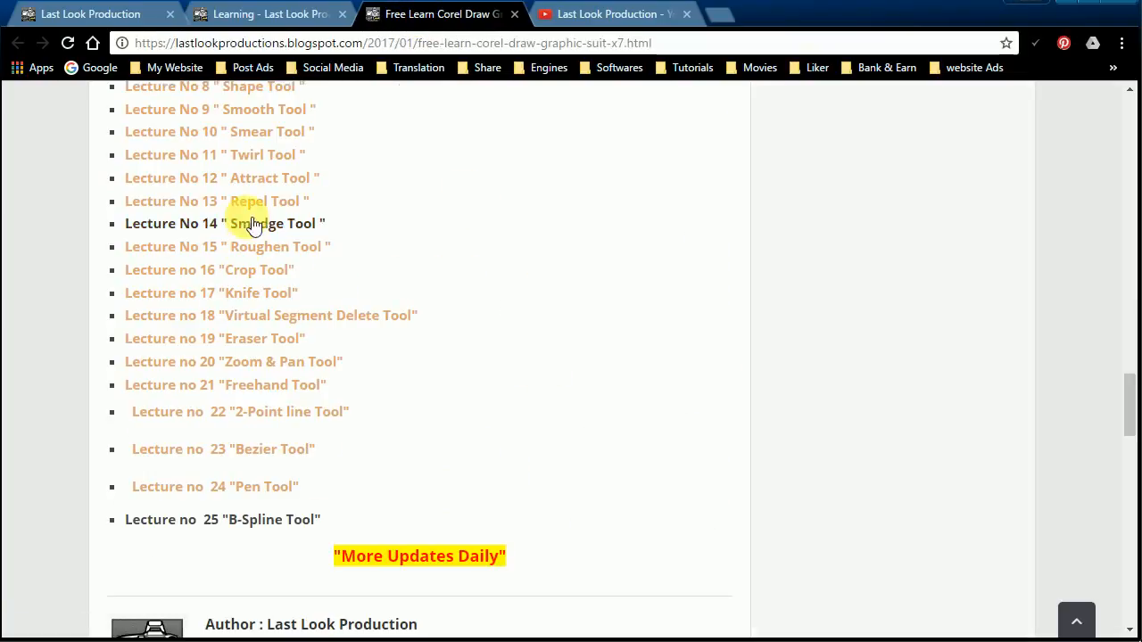
# Examine the CorelDRAW X7 course page: its description, download link, lecture list and the contact and subscription section in the footer.
pyautogui.scroll(15, 254, 234)
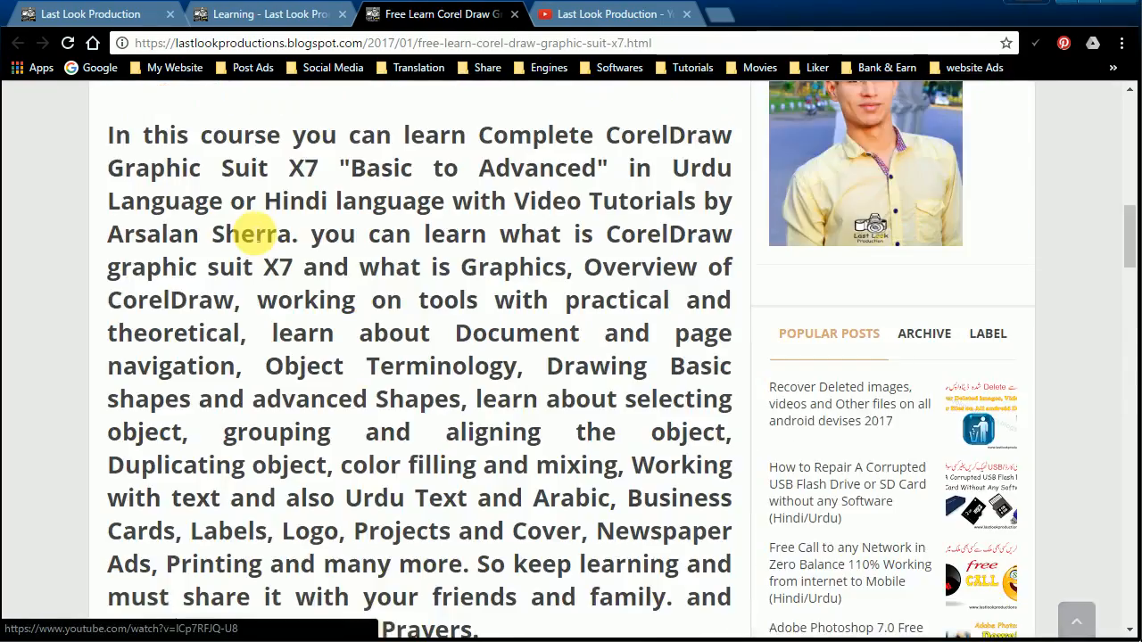
pyautogui.scroll(-5, 254, 234)
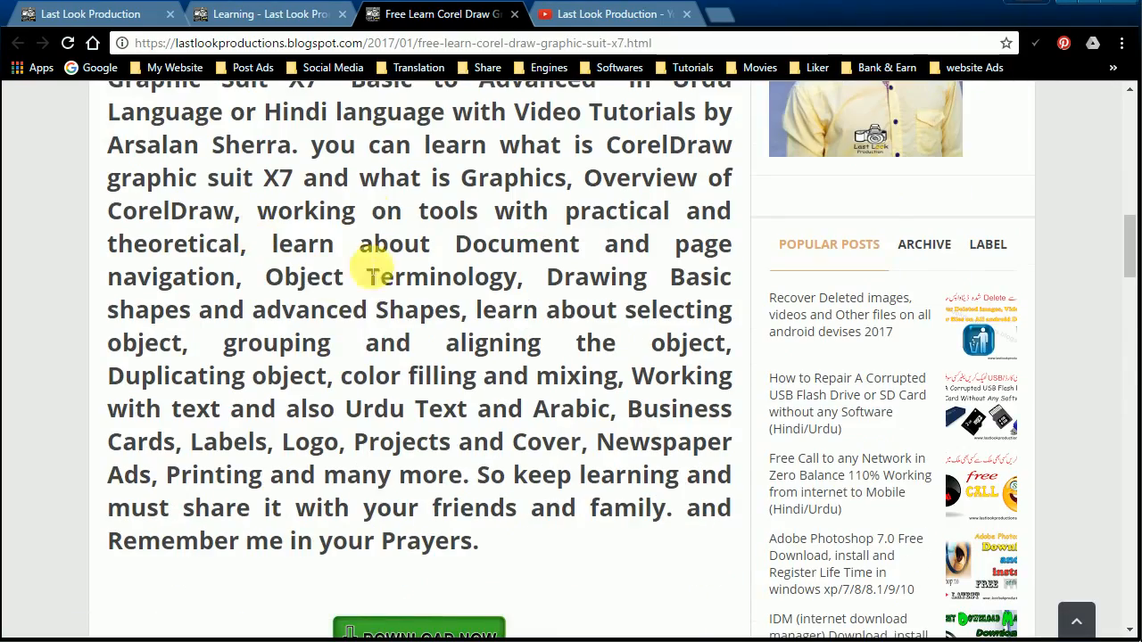
pyautogui.scroll(-1, 319, 267)
pyautogui.scroll(-3, 319, 267)
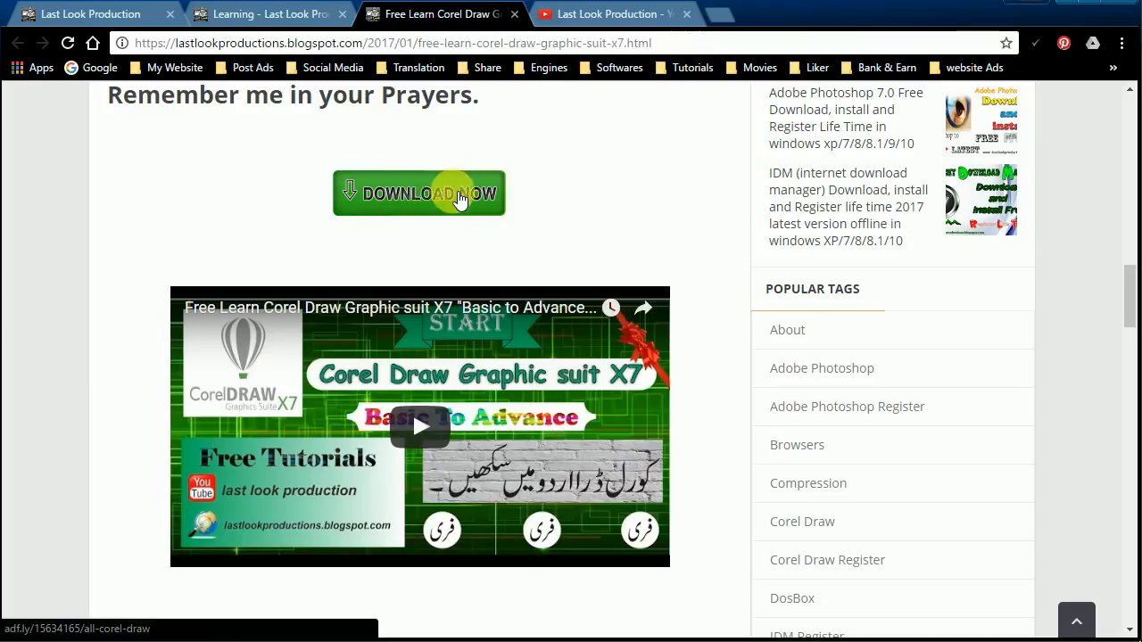
pyautogui.scroll(-6, 429, 375)
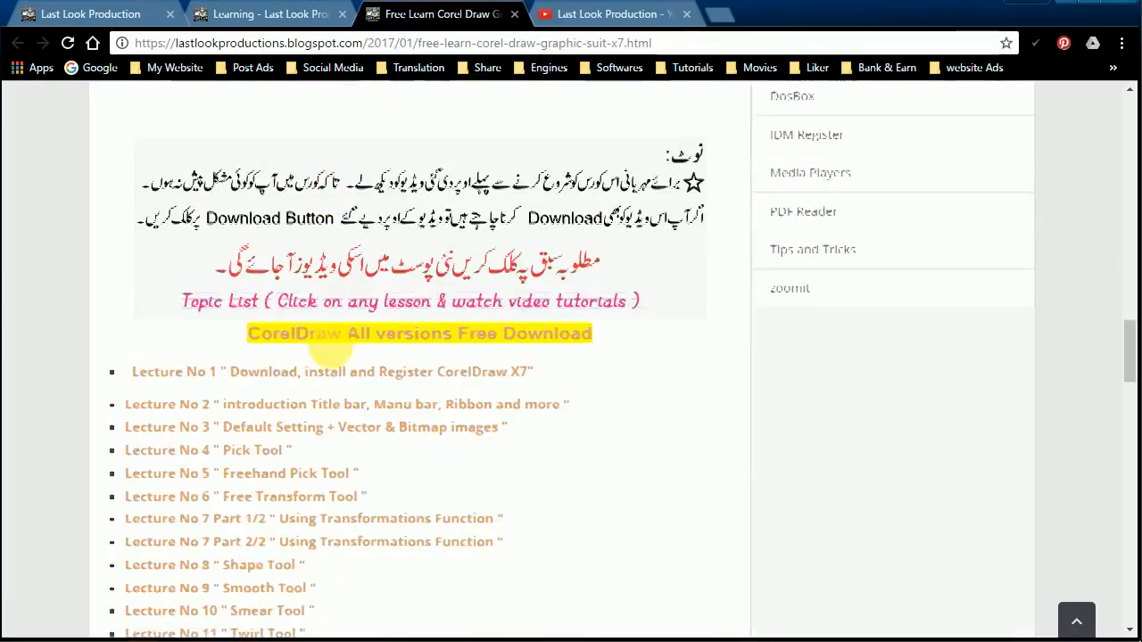
pyautogui.scroll(-2, 222, 187)
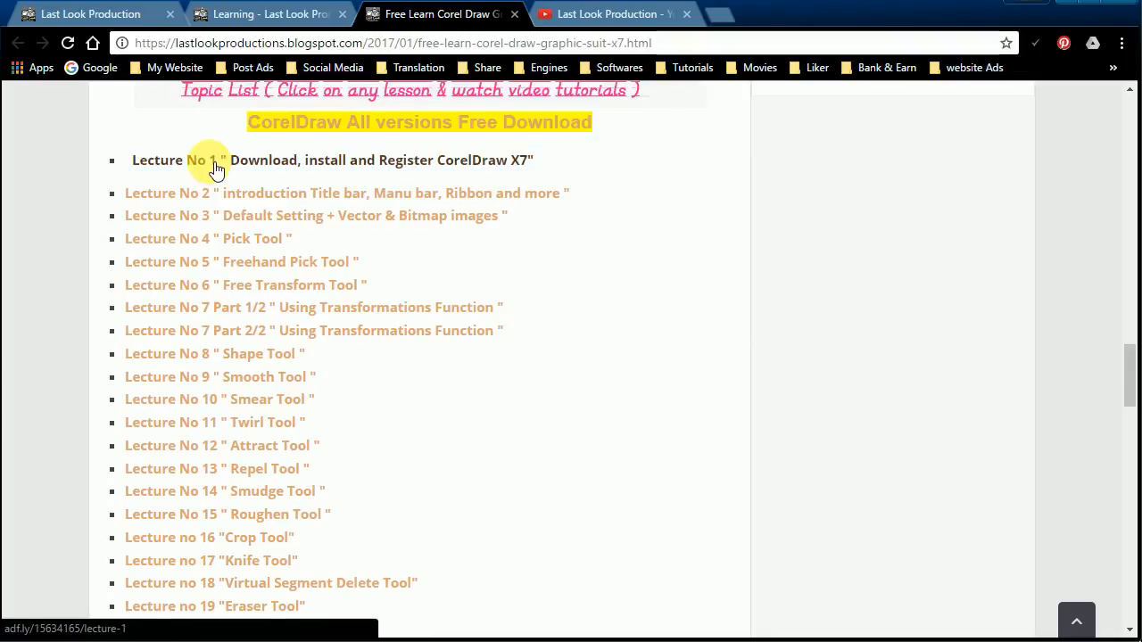
pyautogui.scroll(-6, 191, 250)
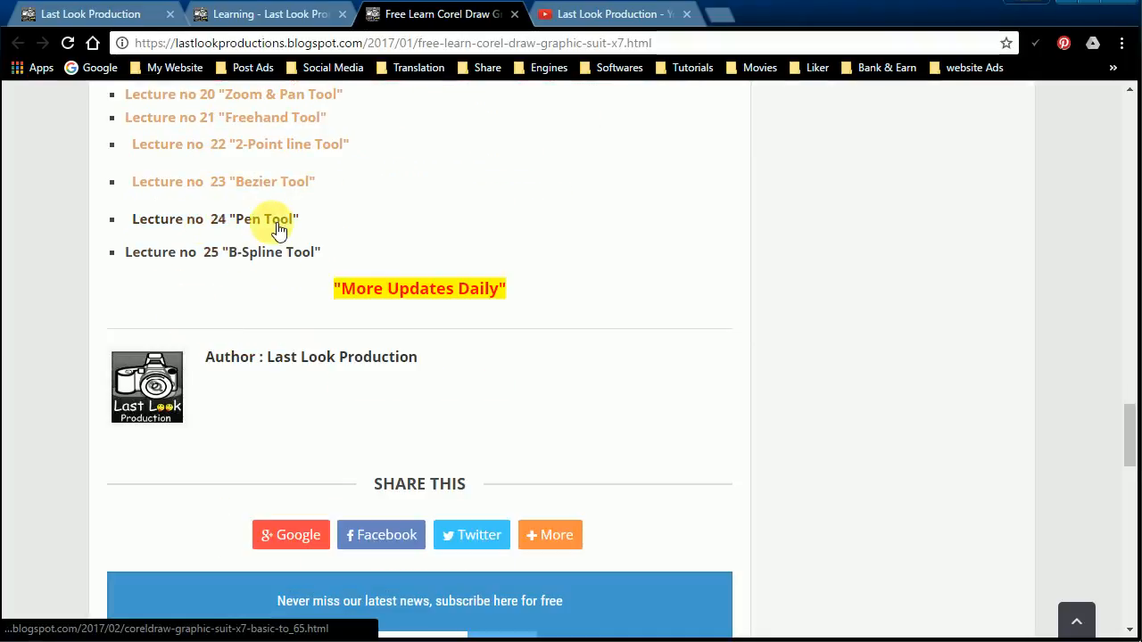
pyautogui.scroll(-15, 797, 261)
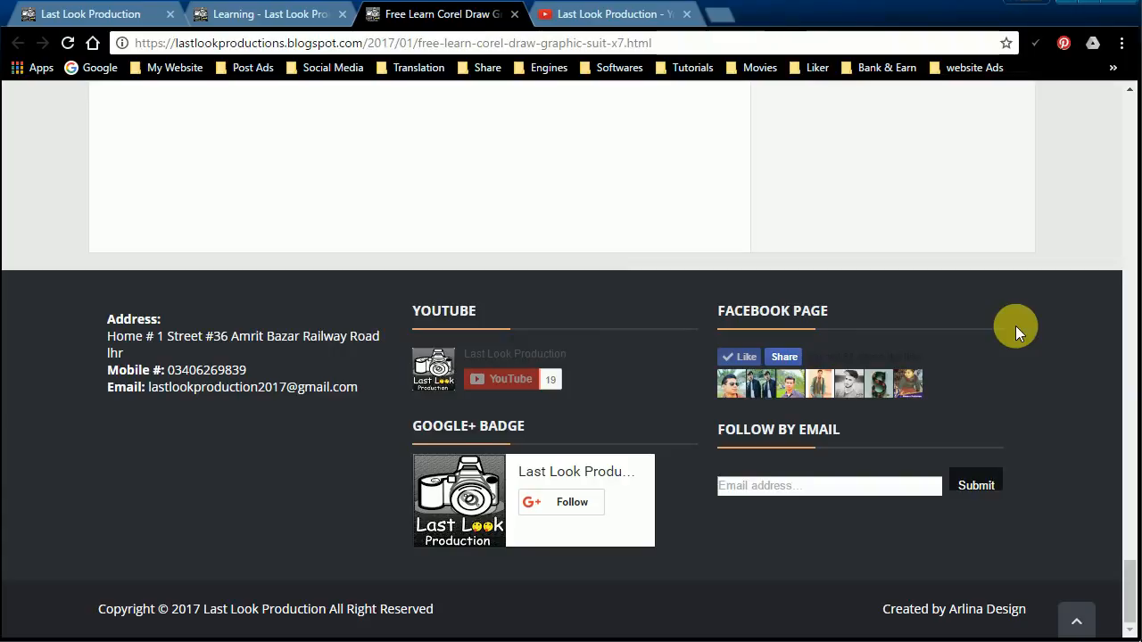
pyautogui.click(788, 498)
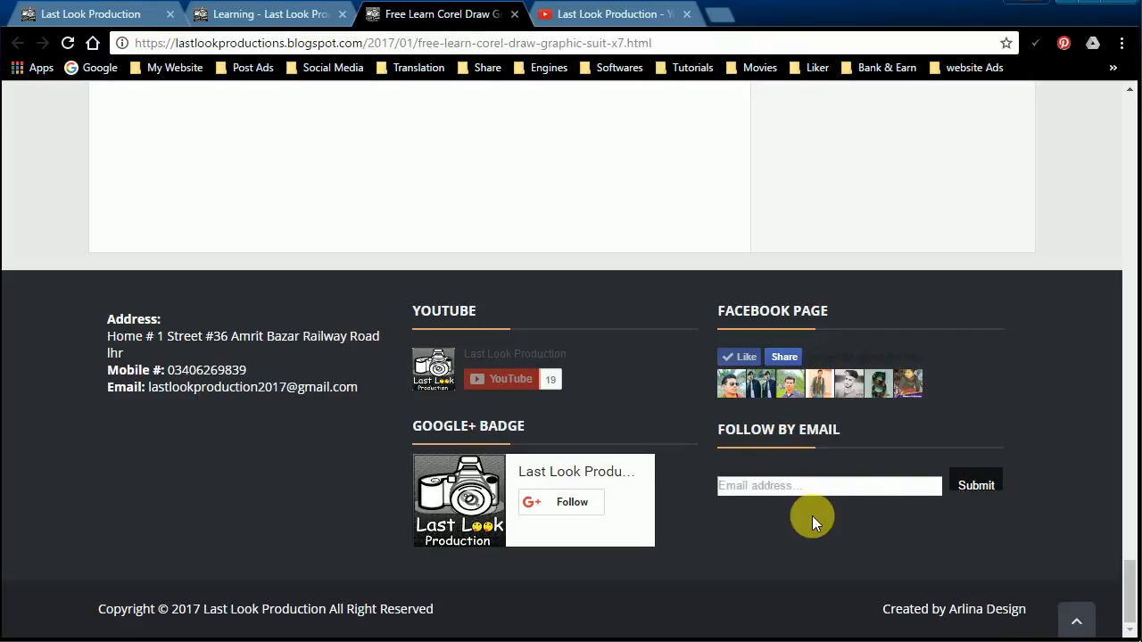
pyautogui.scroll(20, 80, 412)
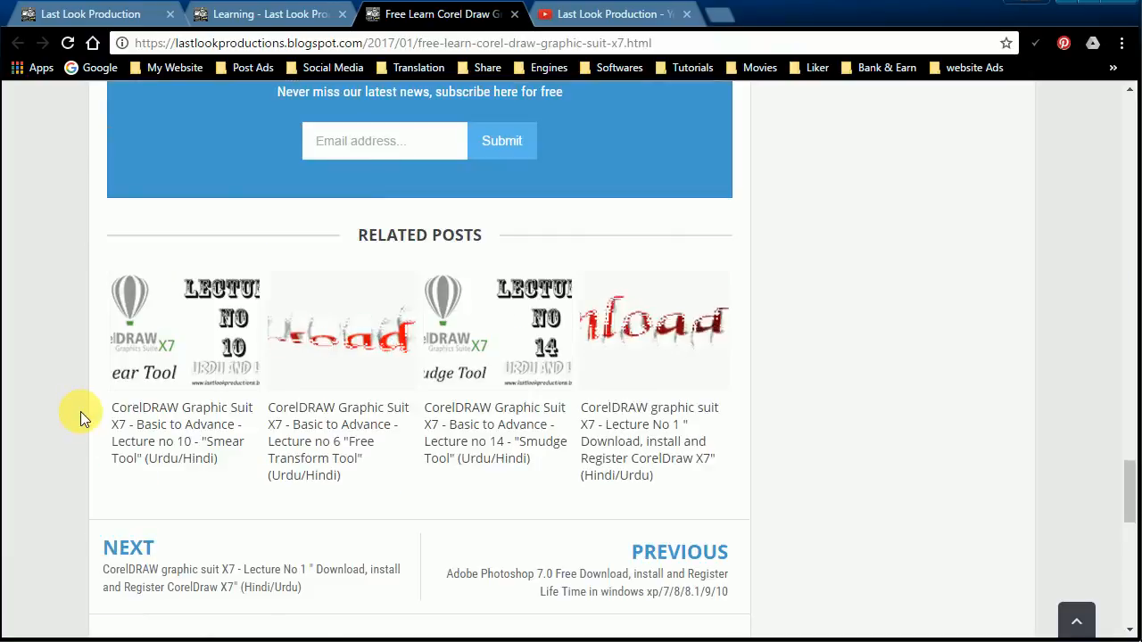
pyautogui.scroll(15, 81, 411)
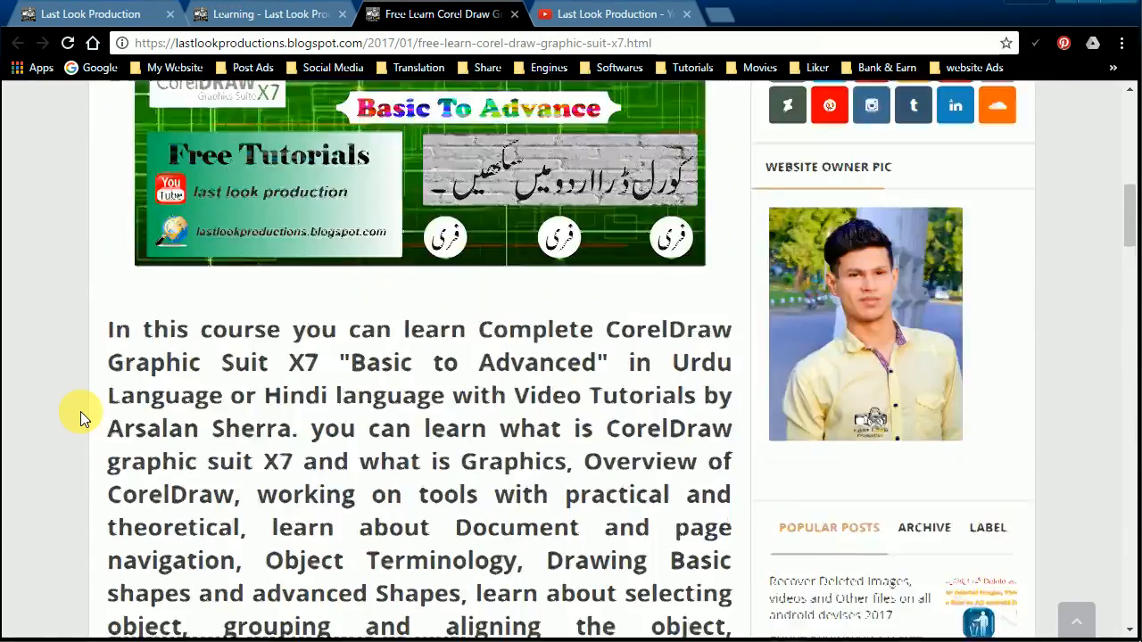
pyautogui.scroll(1, 80, 416)
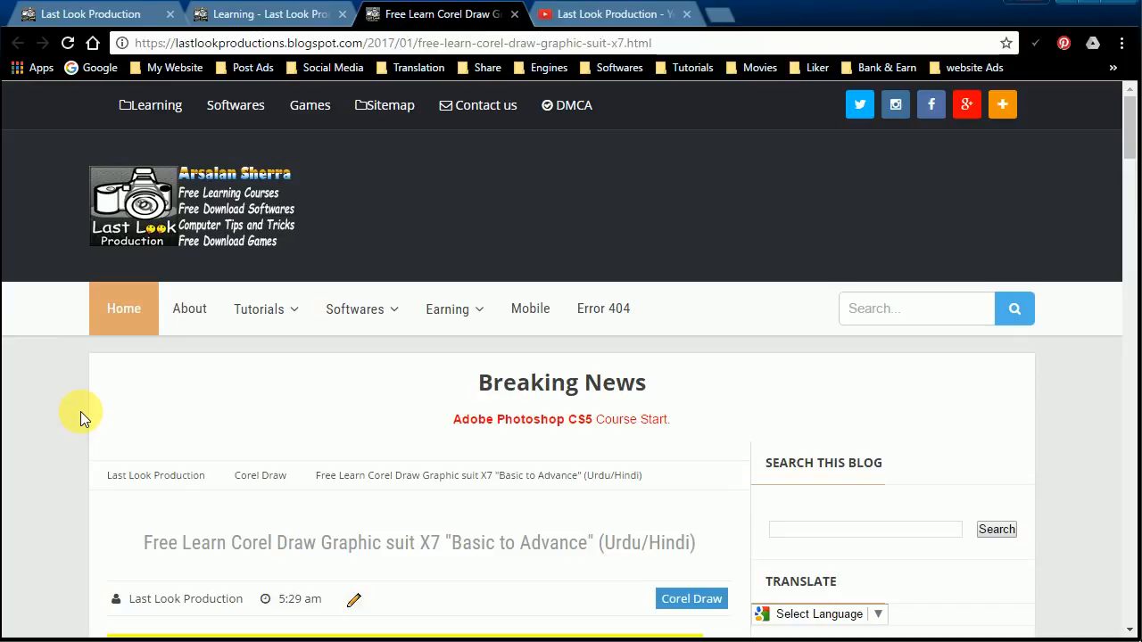
# View the Last Look Production YouTube channel, and switch back to CorelDRAW.
pyautogui.click(613, 14)
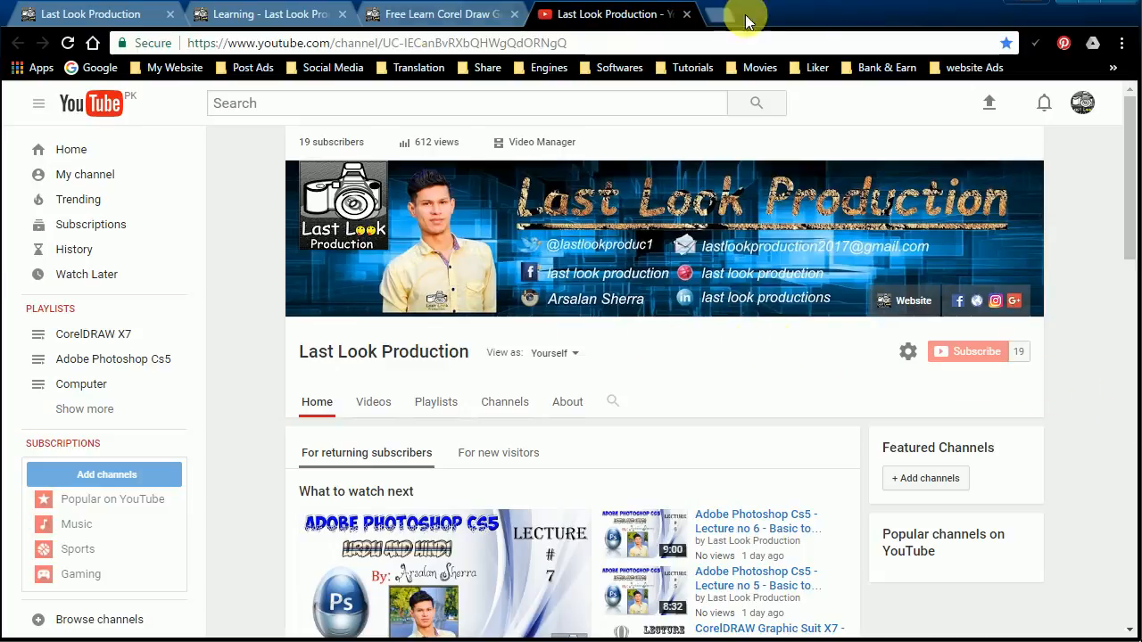
pyautogui.click(1069, 11)
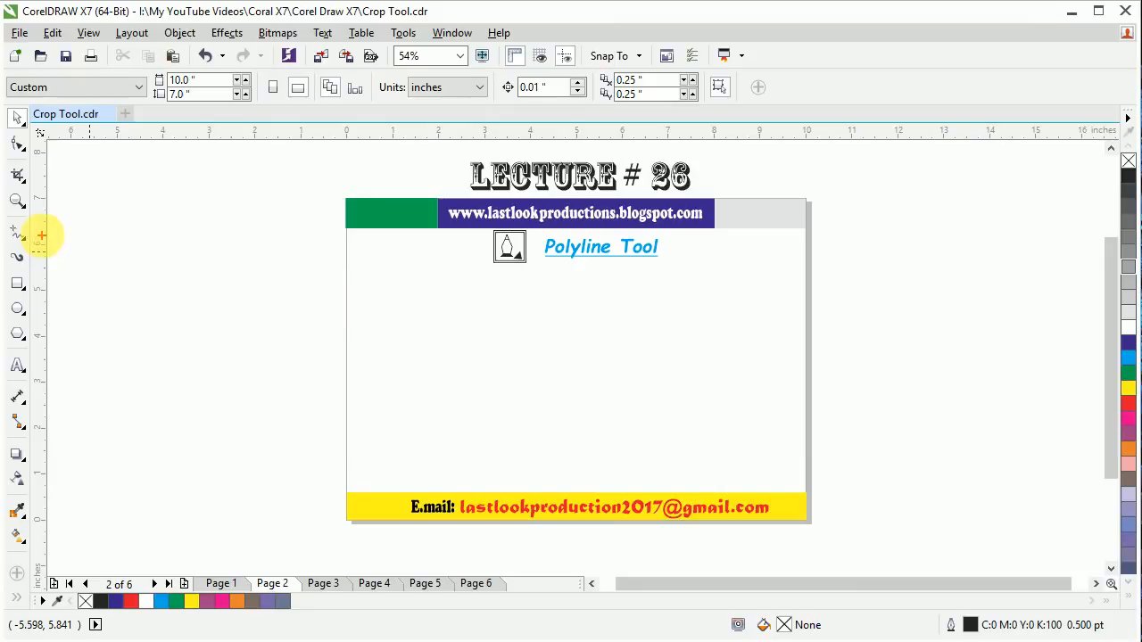
pyautogui.moveTo(42, 234); pyautogui.dragTo(166, 234)
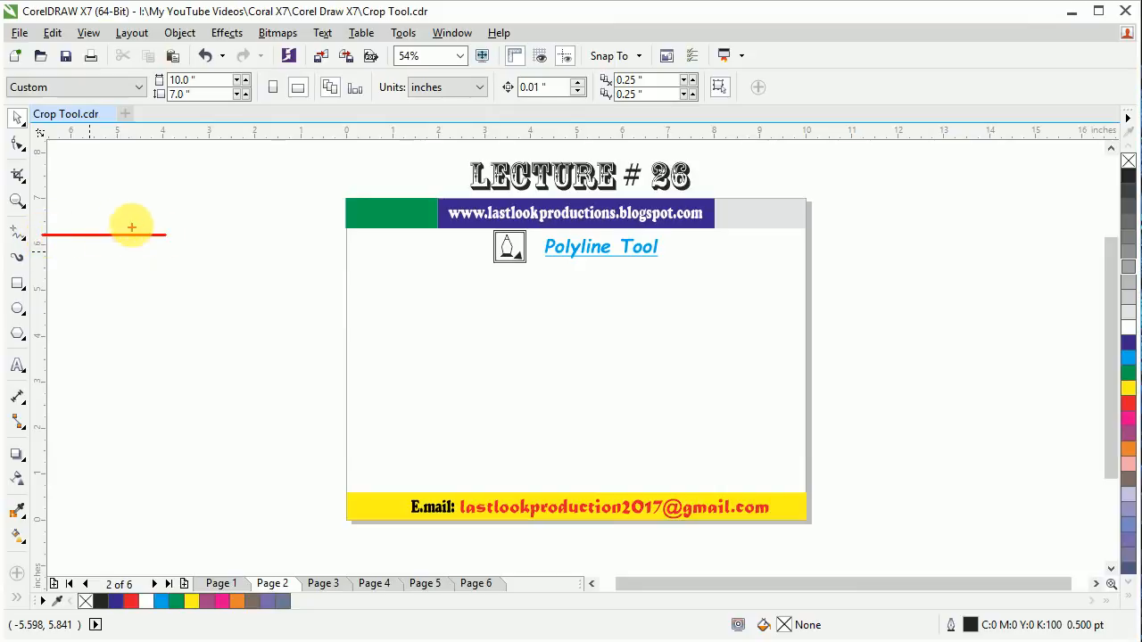
pyautogui.moveTo(107, 198)
pyautogui.mouseDown()
pyautogui.moveTo(44, 238)
pyautogui.moveTo(57, 258)
pyautogui.mouseUp()
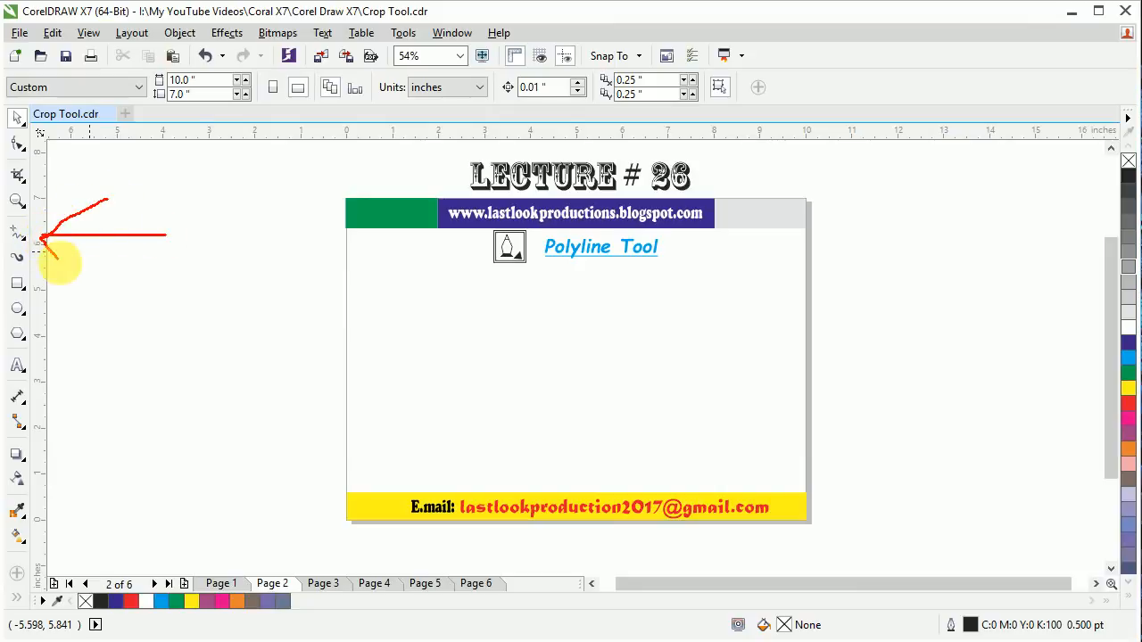
pyautogui.press('Escape')
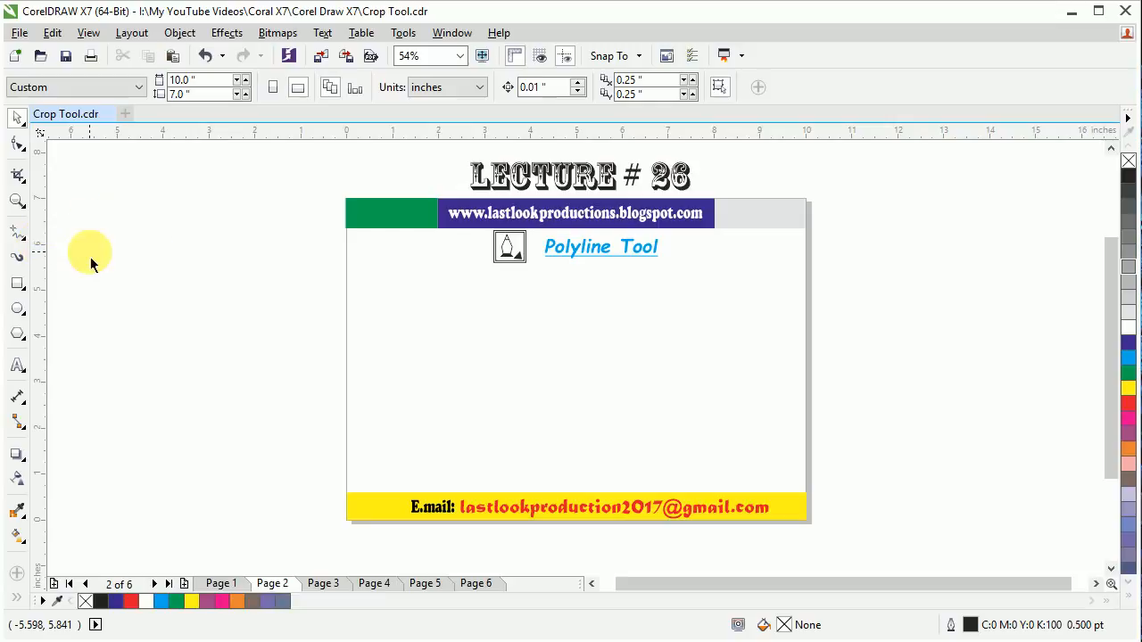
# Draw a closed triangle about 2.86 in wide and 2.43 in high in the middle of Page 2 with the Polyline tool.
pyautogui.click(26, 245)
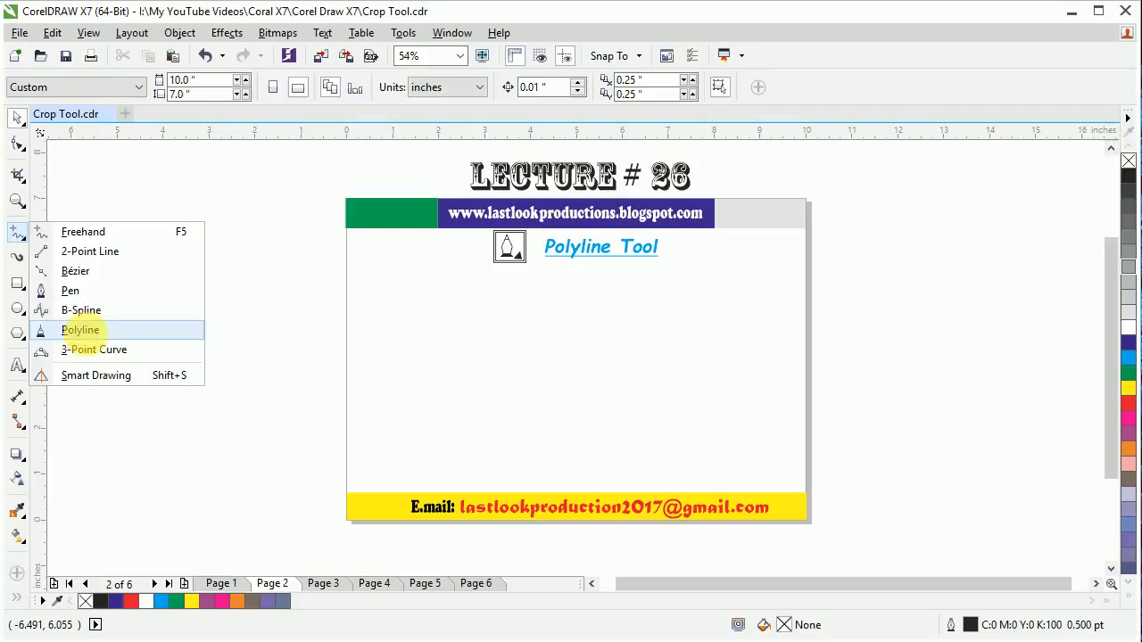
pyautogui.click(80, 330)
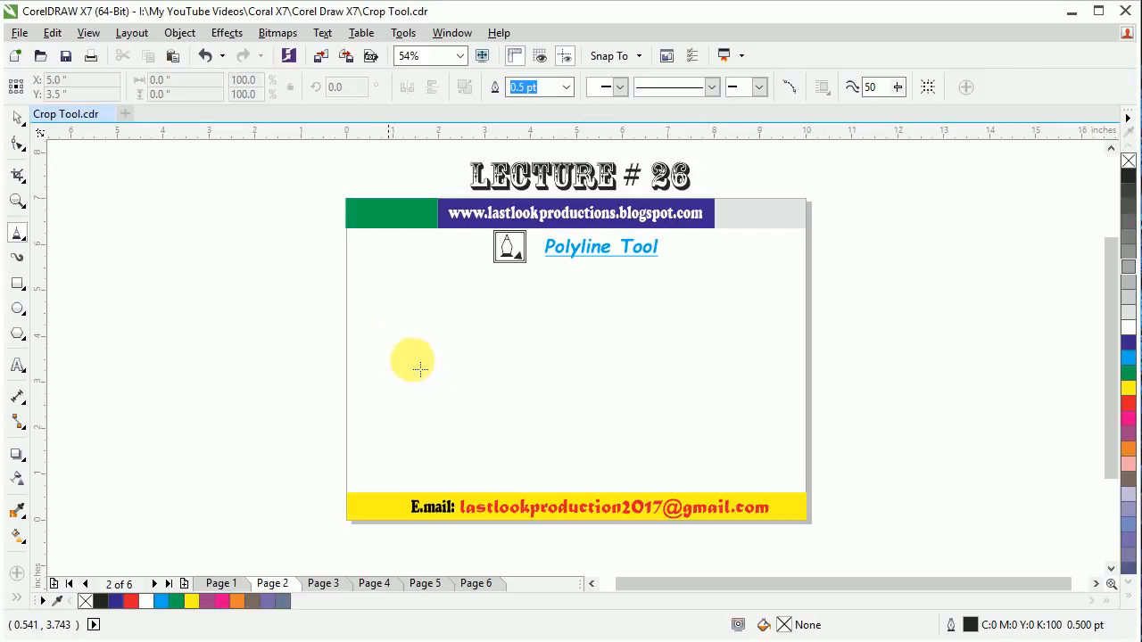
pyautogui.click(500, 405)
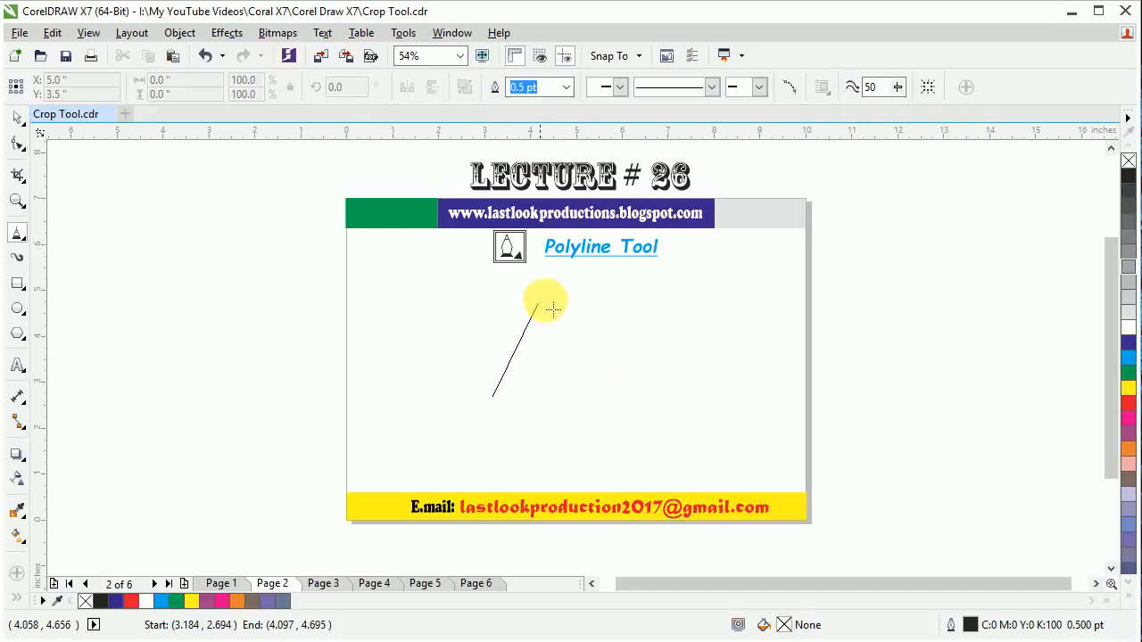
pyautogui.click(571, 287)
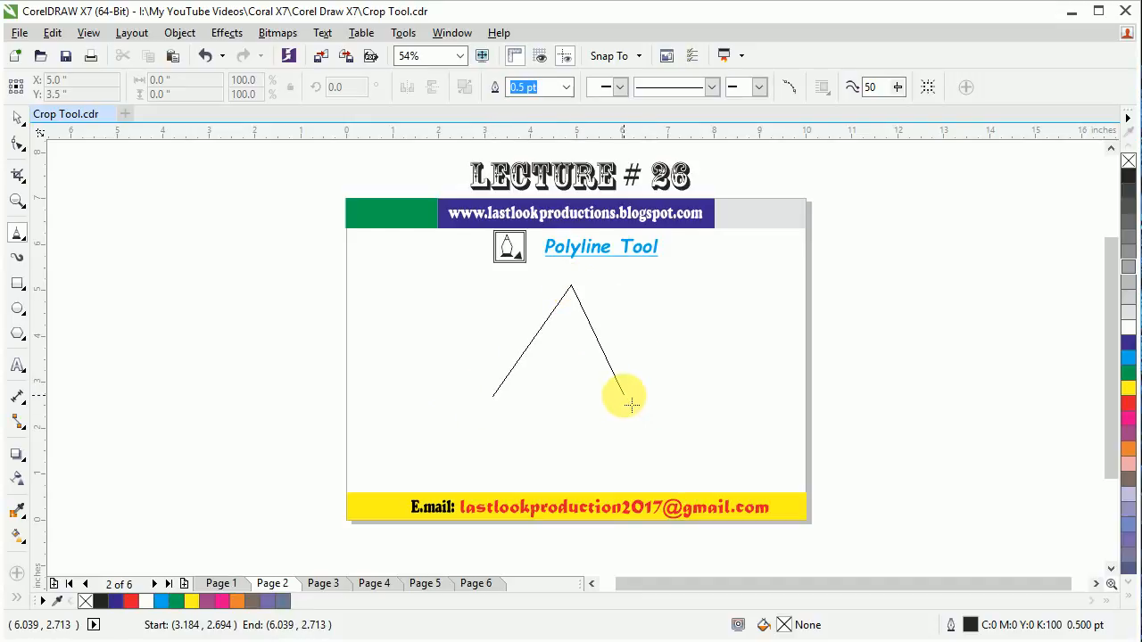
pyautogui.click(625, 395)
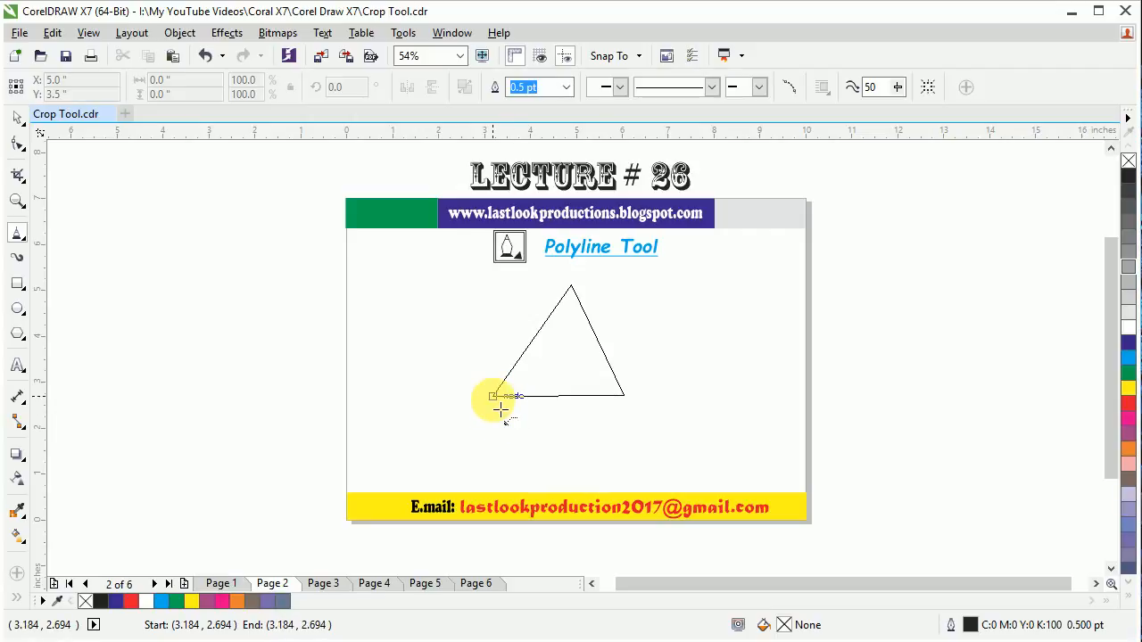
pyautogui.click(500, 408)
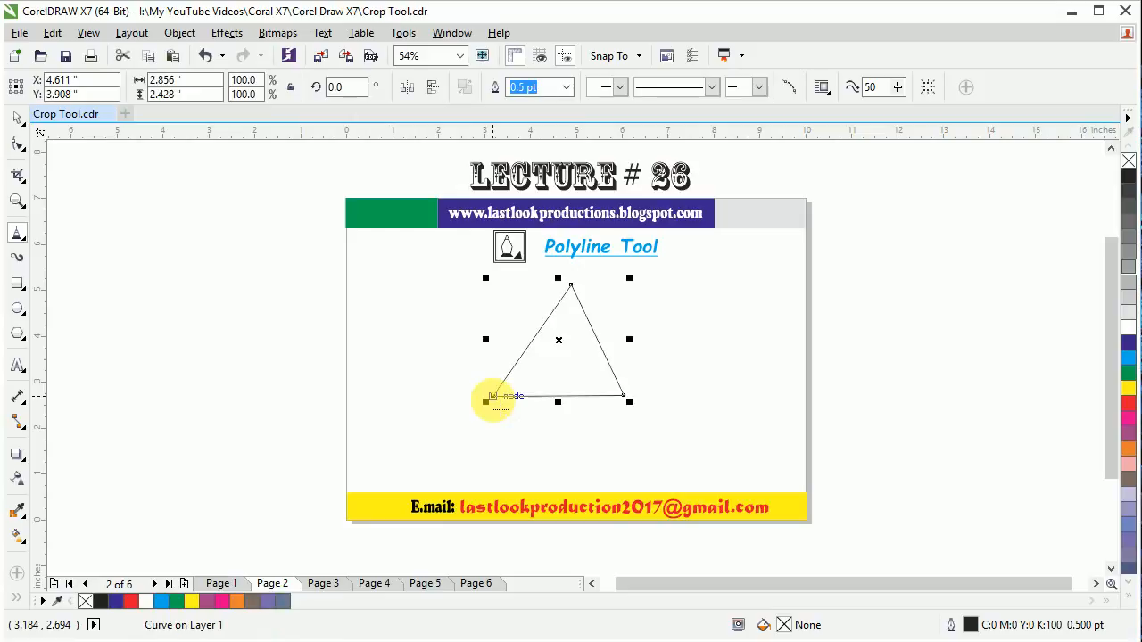
# Draw a closed four-sided polyline about 4.06 in by 1.87 in across the page's right edge, beside the triangle.
pyautogui.click(701, 297)
pyautogui.click(888, 297)
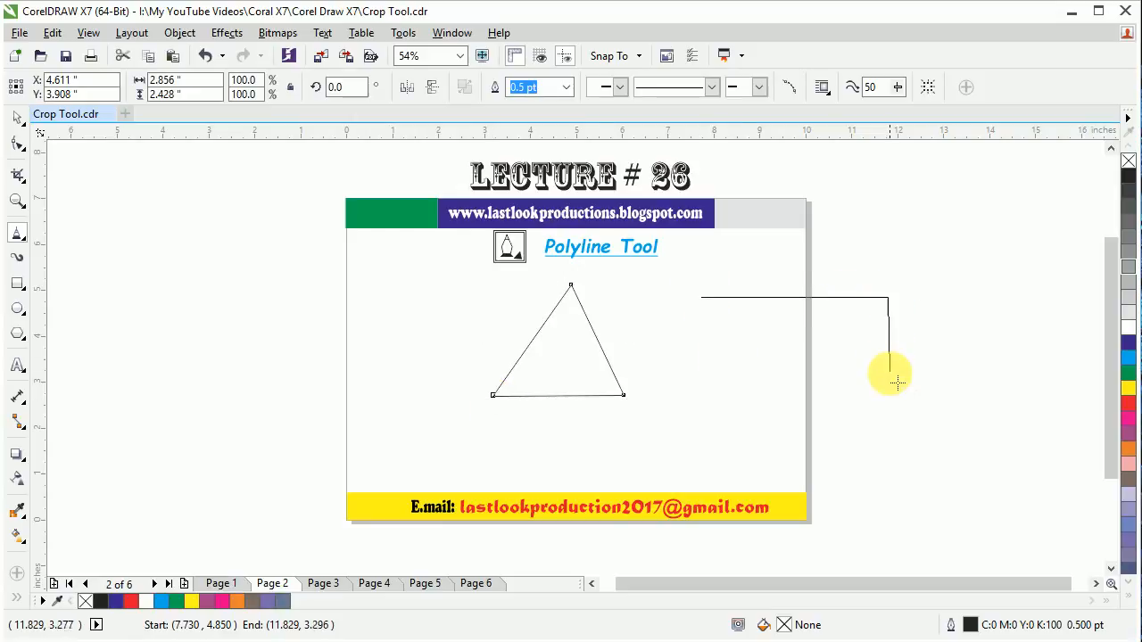
pyautogui.click(889, 382)
pyautogui.click(710, 382)
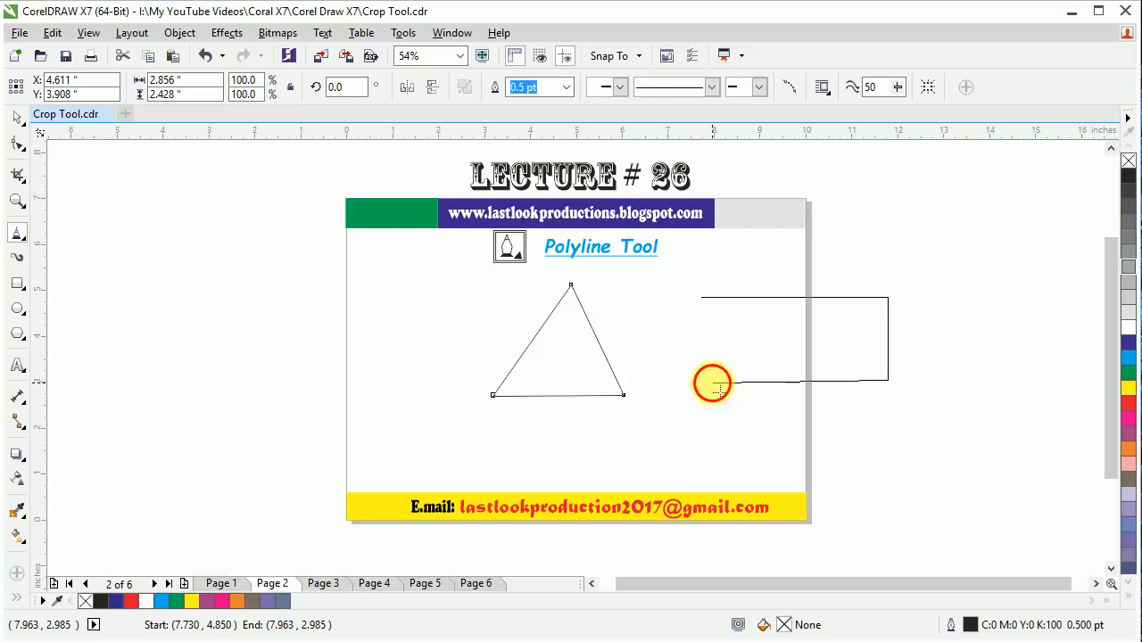
pyautogui.click(704, 300)
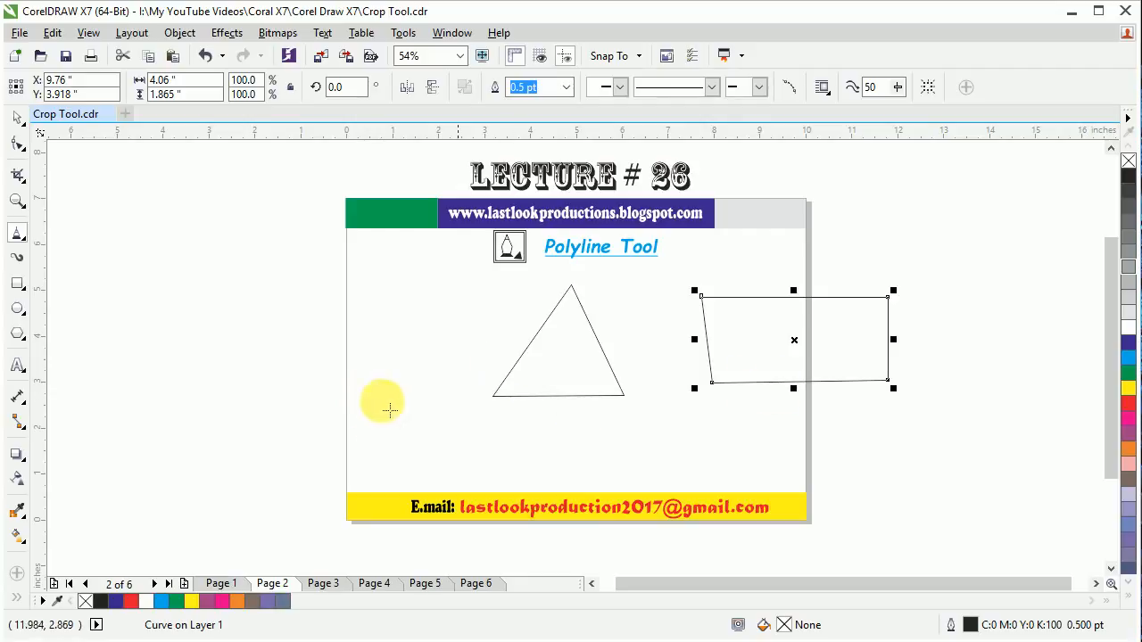
# Draw a horizontal straight polyline about 6.2 in long below the triangle.
pyautogui.click(410, 441)
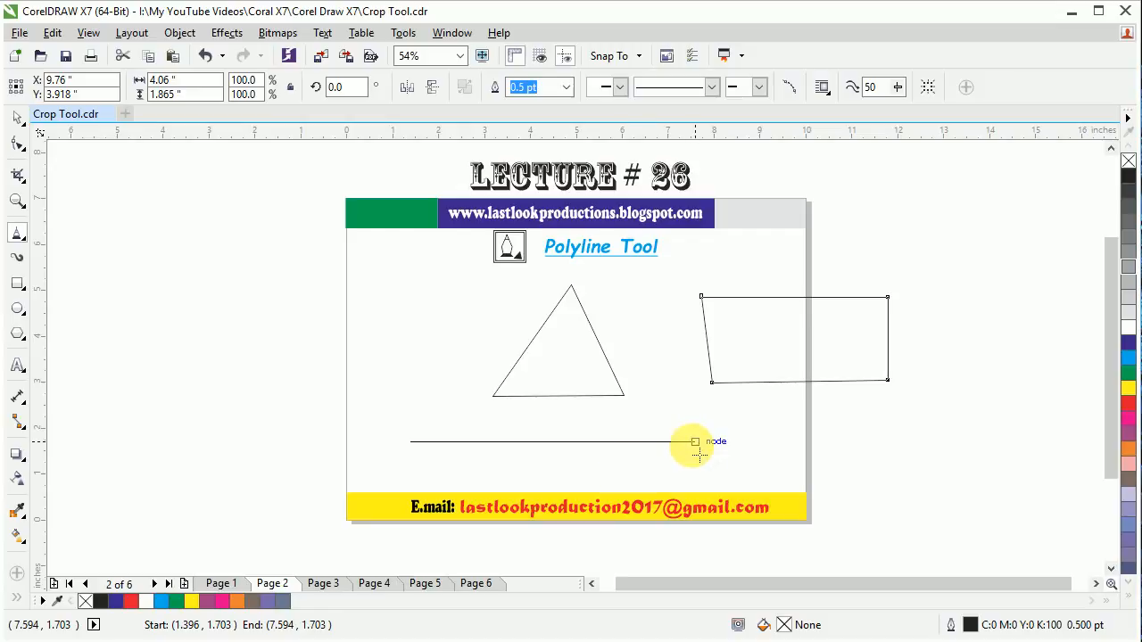
pyautogui.doubleClick(699, 442)
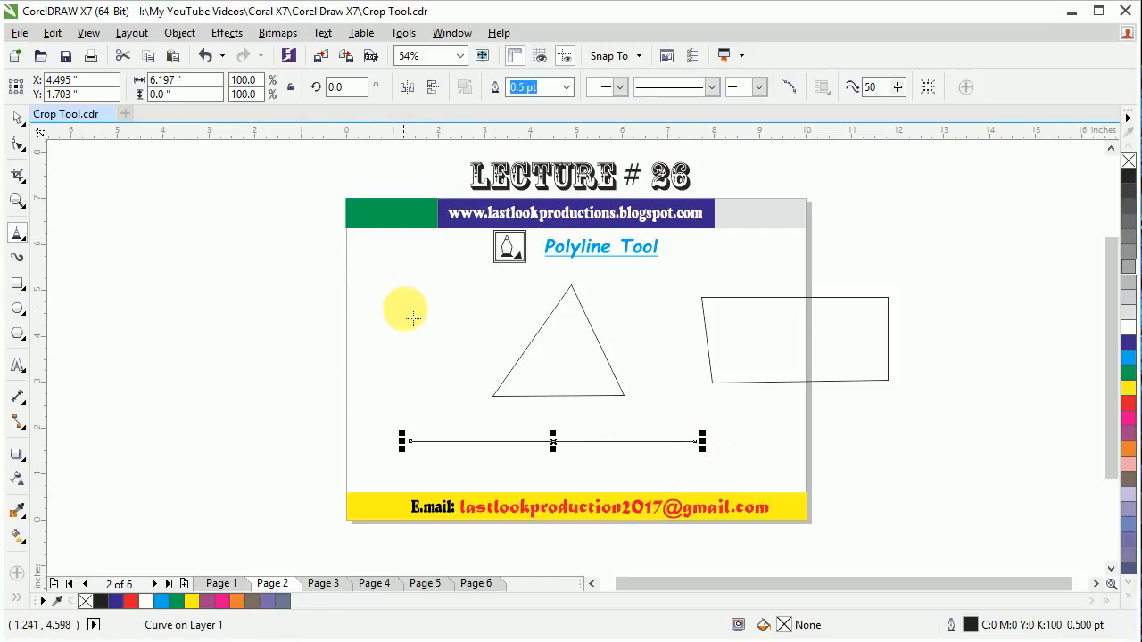
# Draw closed freehand polyline curves: one left of the triangle, one looping over the quadrilateral, and one about 3.97 by 3.65 in left of the page.
pyautogui.moveTo(430, 351)
pyautogui.mouseDown()
pyautogui.moveTo(423, 321)
pyautogui.moveTo(388, 280)
pyautogui.moveTo(353, 290)
pyautogui.moveTo(344, 316)
pyautogui.moveTo(389, 325)
pyautogui.moveTo(341, 421)
pyautogui.moveTo(497, 372)
pyautogui.moveTo(469, 342)
pyautogui.moveTo(430, 350)
pyautogui.mouseUp()
pyautogui.moveTo(832, 257)
pyautogui.mouseDown()
pyautogui.moveTo(870, 197)
pyautogui.moveTo(966, 177)
pyautogui.moveTo(1010, 302)
pyautogui.moveTo(948, 390)
pyautogui.moveTo(834, 453)
pyautogui.moveTo(869, 487)
pyautogui.moveTo(998, 368)
pyautogui.moveTo(924, 296)
pyautogui.moveTo(835, 273)
pyautogui.moveTo(817, 250)
pyautogui.moveTo(943, 235)
pyautogui.moveTo(931, 304)
pyautogui.moveTo(797, 368)
pyautogui.moveTo(783, 456)
pyautogui.moveTo(905, 391)
pyautogui.moveTo(821, 366)
pyautogui.moveTo(816, 347)
pyautogui.moveTo(755, 343)
pyautogui.moveTo(833, 257)
pyautogui.mouseUp()
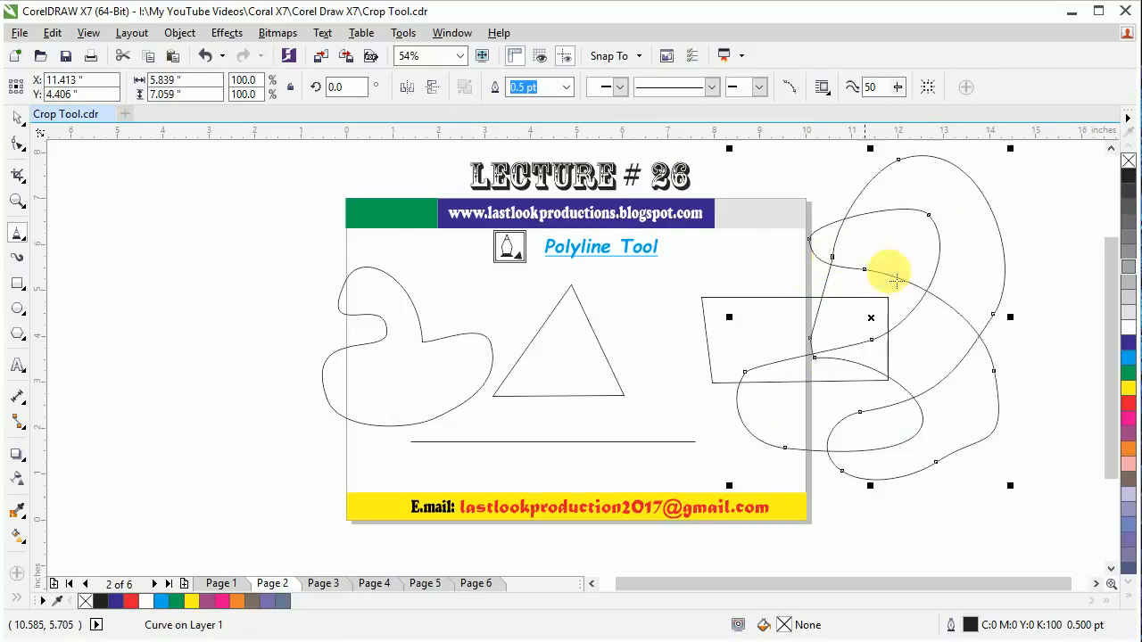
pyautogui.moveTo(189, 387)
pyautogui.mouseDown()
pyautogui.moveTo(138, 282)
pyautogui.moveTo(290, 237)
pyautogui.moveTo(203, 386)
pyautogui.mouseUp()
pyautogui.moveTo(190, 392); pyautogui.dragTo(197, 397)
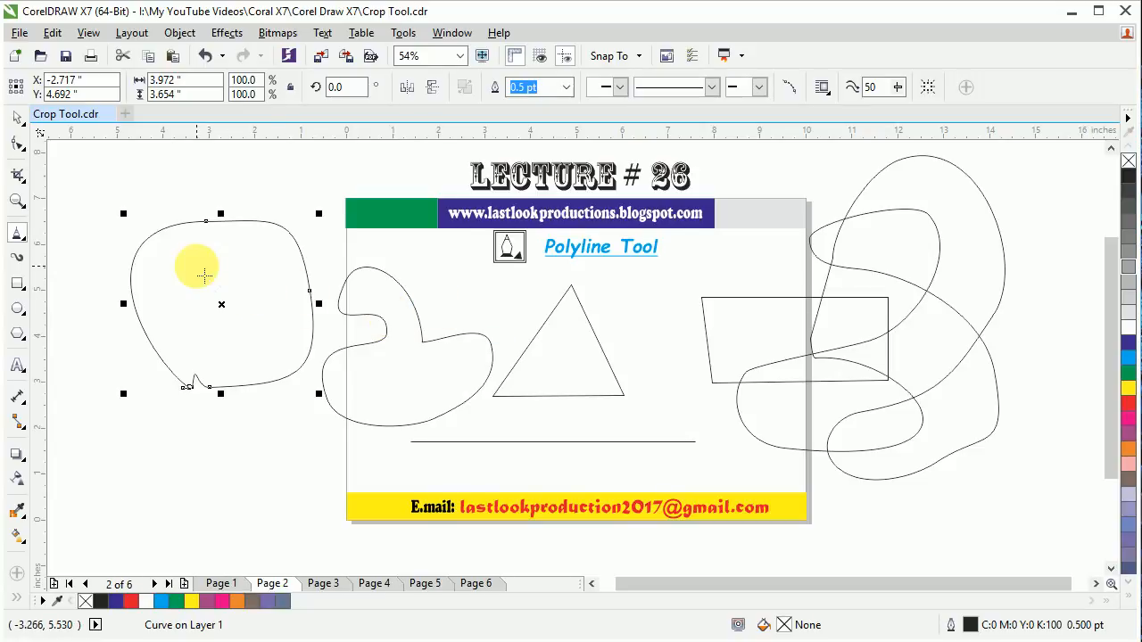
# Delete all the drawn shapes on and around Page 2, together with the Polyline Tool title and its icon.
pyautogui.click(17, 117)
pyautogui.click(96, 194)
pyautogui.moveTo(96, 191); pyautogui.dragTo(1072, 517)
pyautogui.press('Delete')
pyautogui.click(841, 344)
pyautogui.press('Delete')
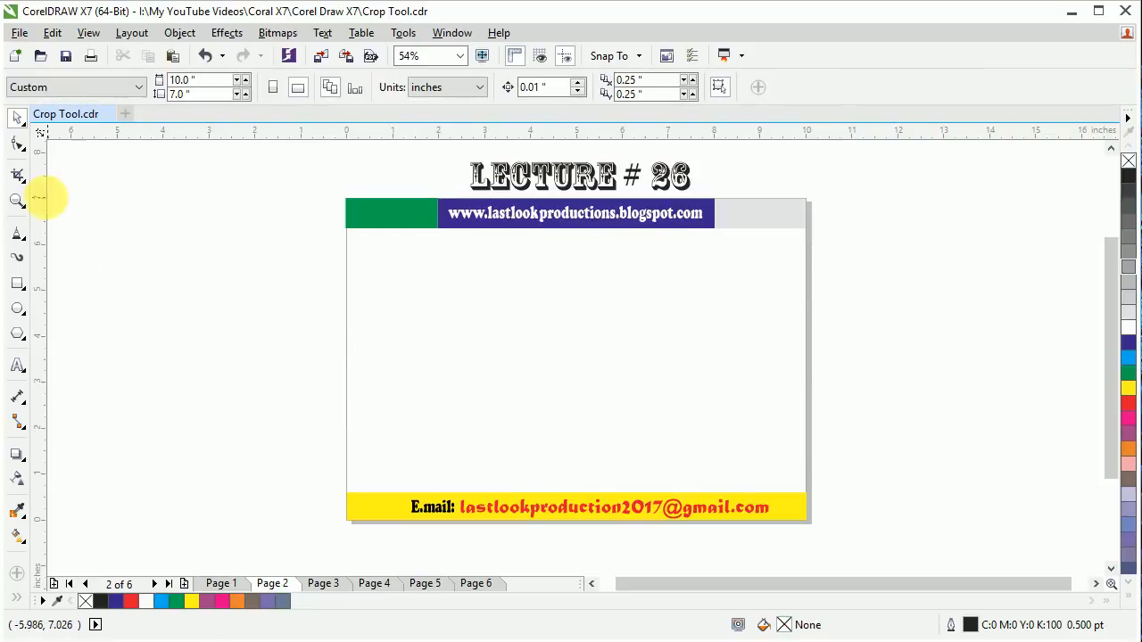
# Draw a closed diamond about 2.1 in wide and 3.56 in high mid-page with the Polyline tool and fill it green.
pyautogui.click(17, 234)
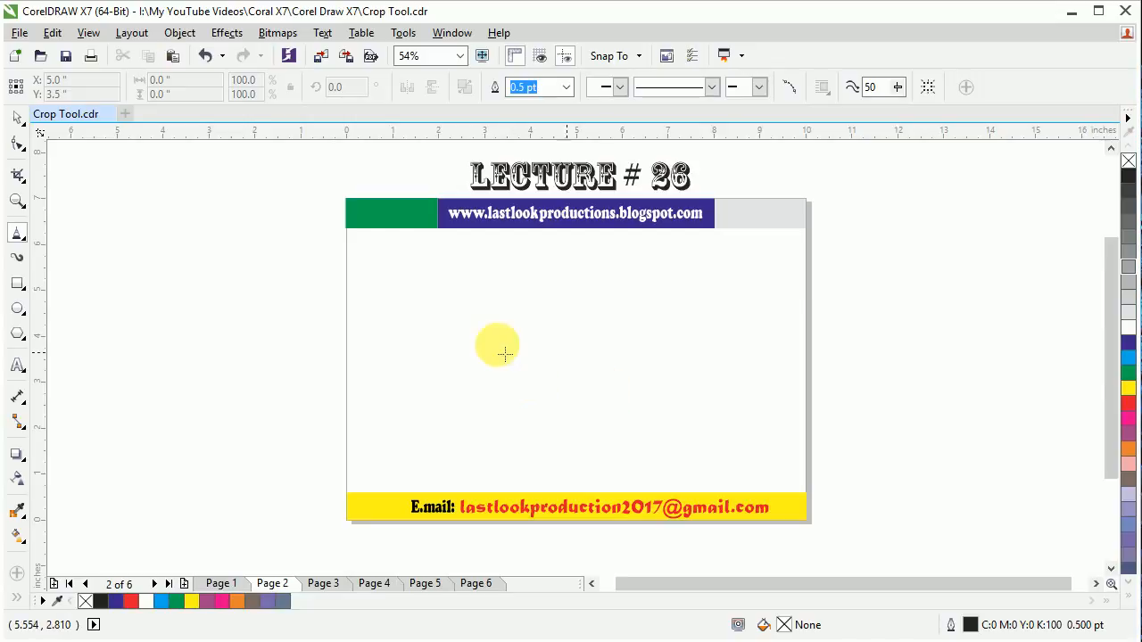
pyautogui.click(545, 444)
pyautogui.click(496, 367)
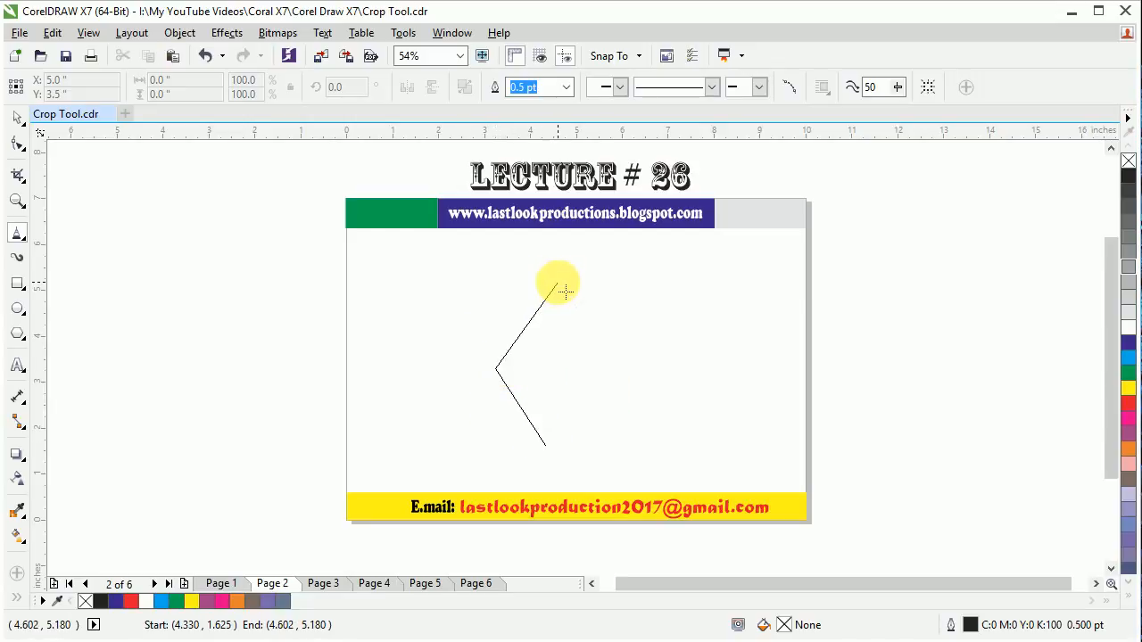
pyautogui.click(556, 283)
pyautogui.click(593, 366)
pyautogui.click(544, 445)
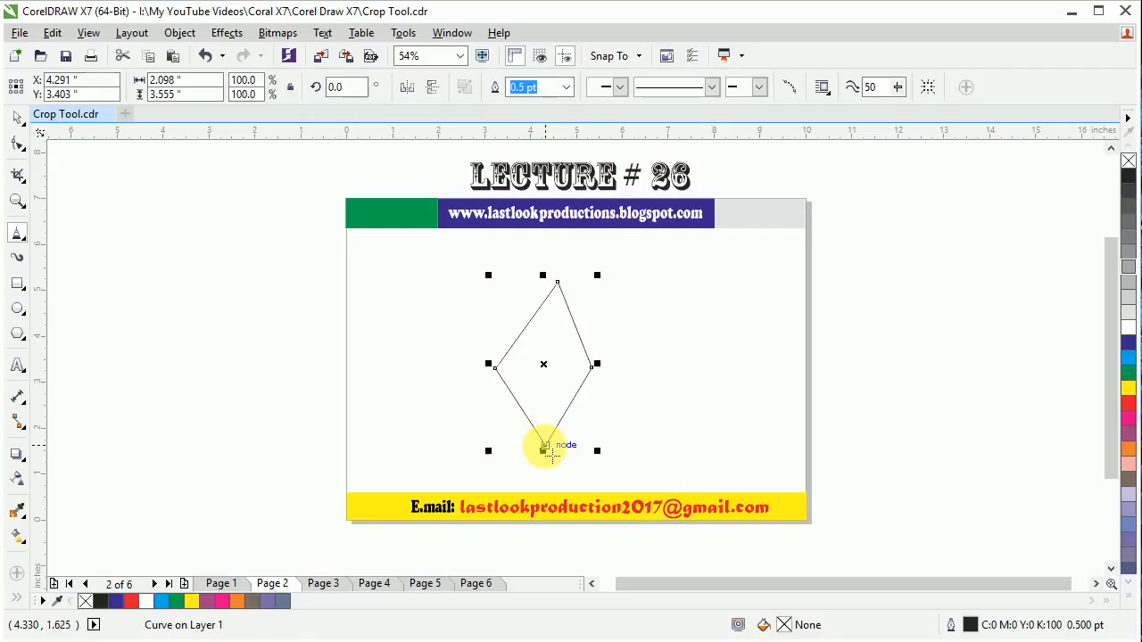
pyautogui.click(1130, 372)
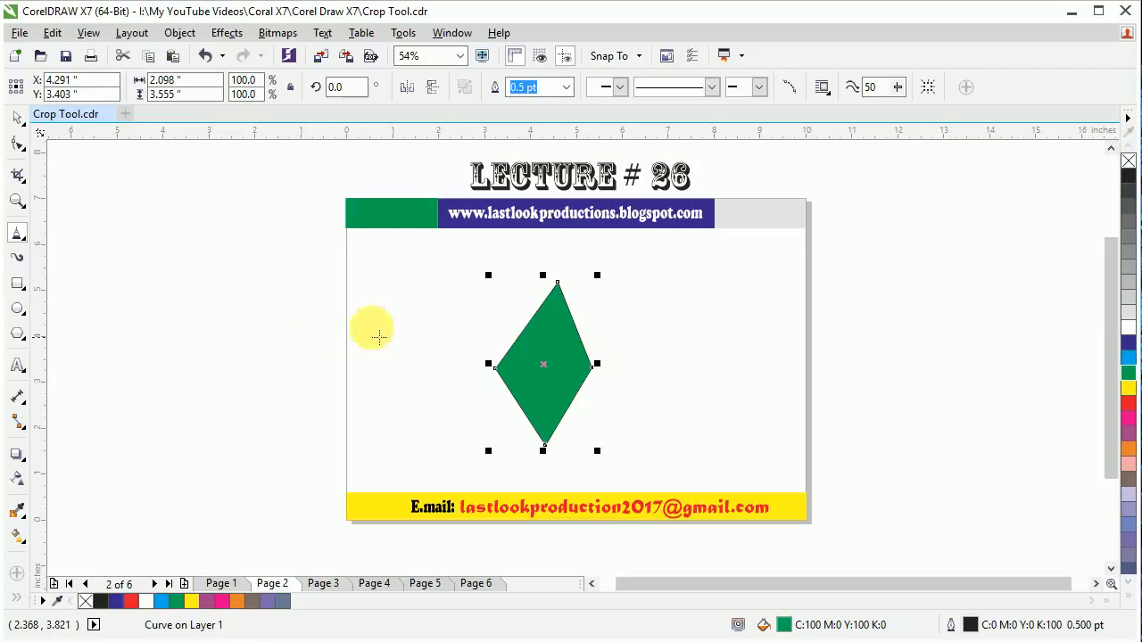
# Set the green diamond's position to X 2 in and Y 5 in.
pyautogui.click(14, 117)
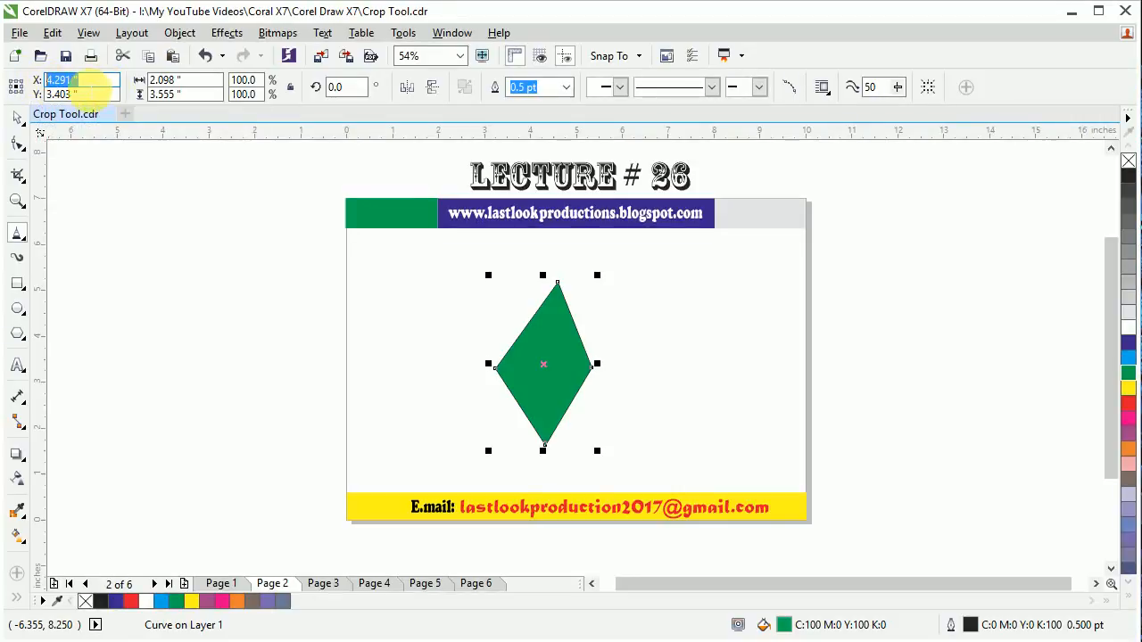
pyautogui.write('2')
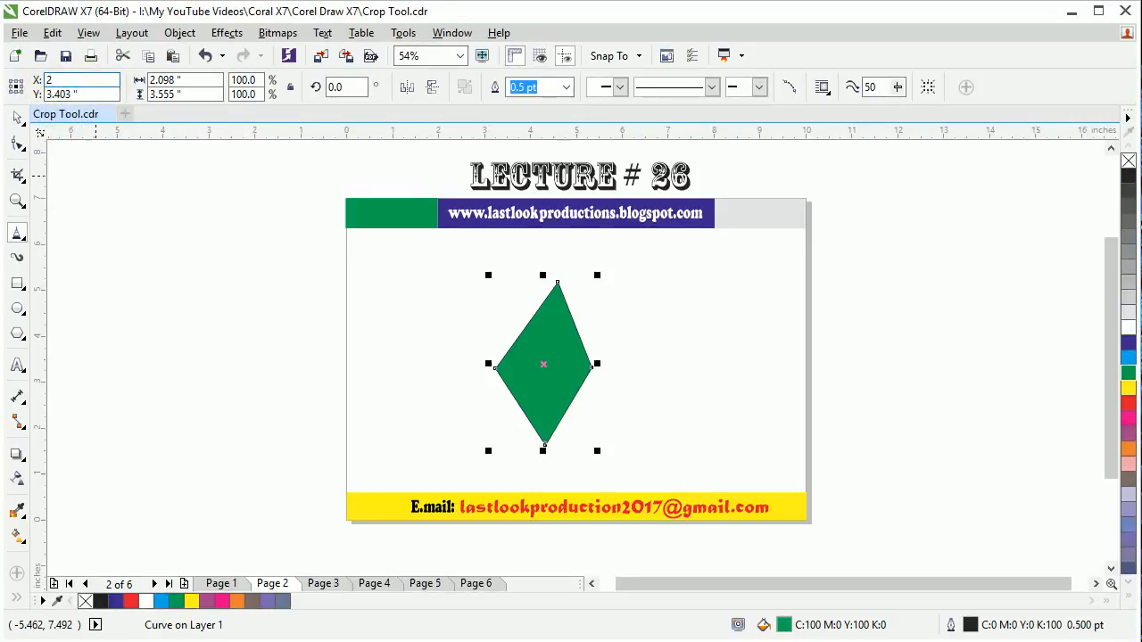
pyautogui.press('Return')
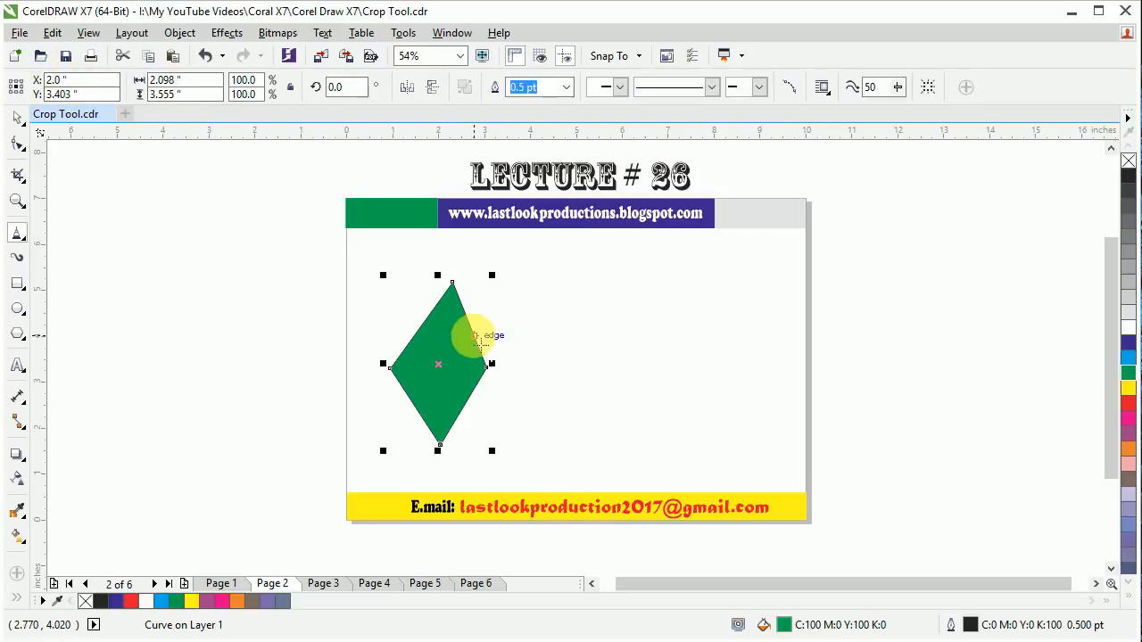
pyautogui.click(84, 94)
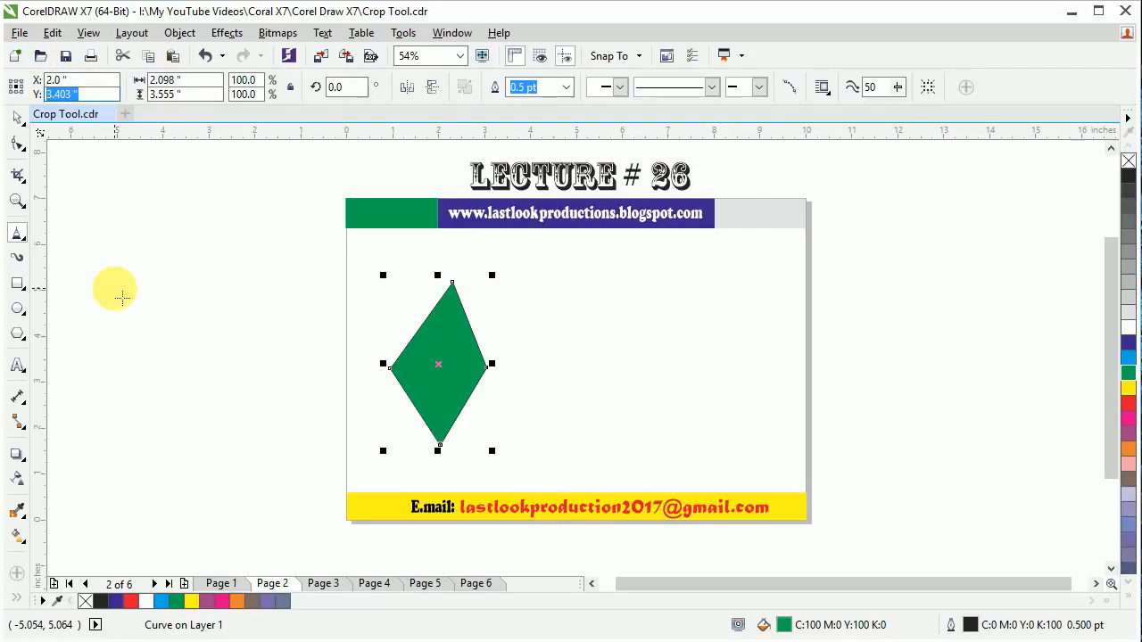
pyautogui.write('5')
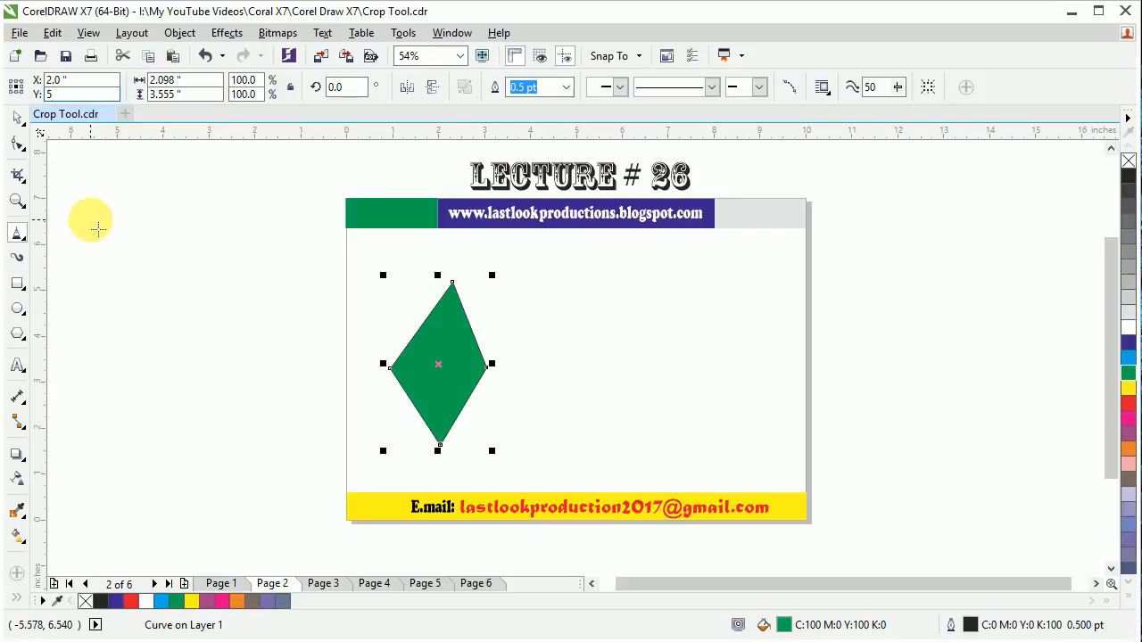
pyautogui.press('Return')
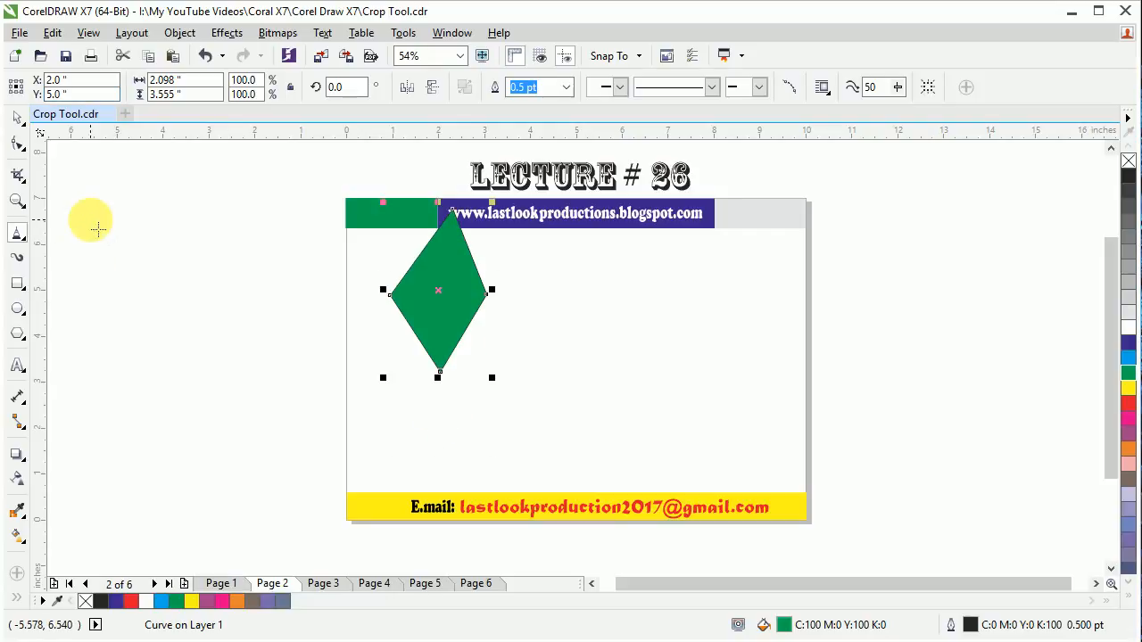
# Move the green diamond down below the page header, to about X 2.25 in and Y 3.54 in.
pyautogui.click(18, 116)
pyautogui.moveTo(432, 282); pyautogui.dragTo(445, 348)
pyautogui.click(19, 231)
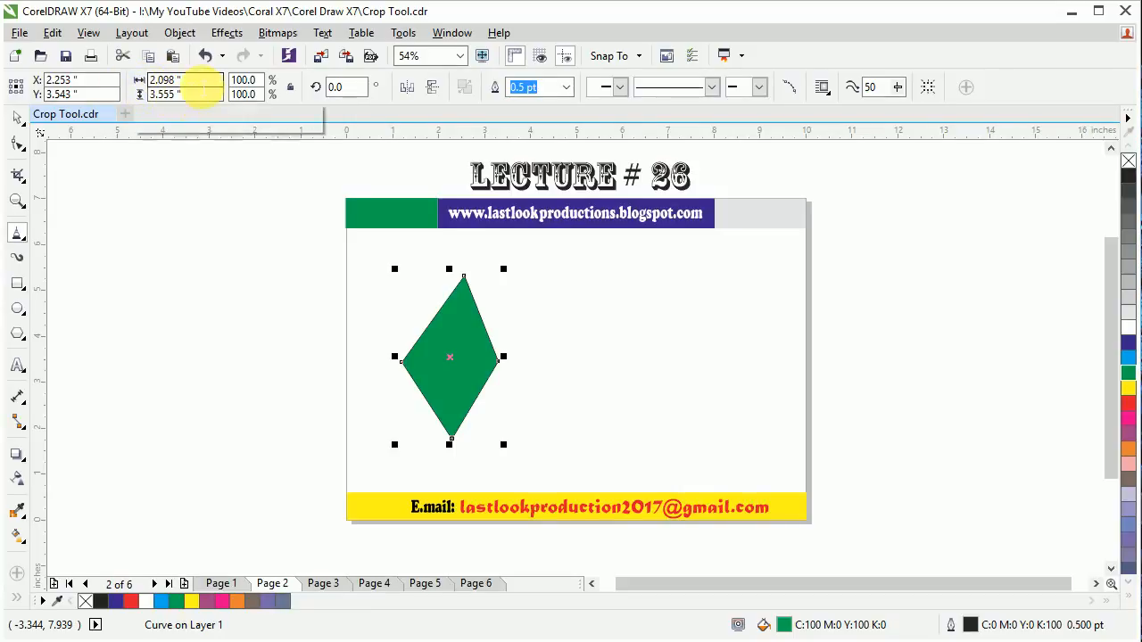
# Try resizing the green diamond to 4 in wide and 2 in high, and undo the resize.
pyautogui.click(210, 81)
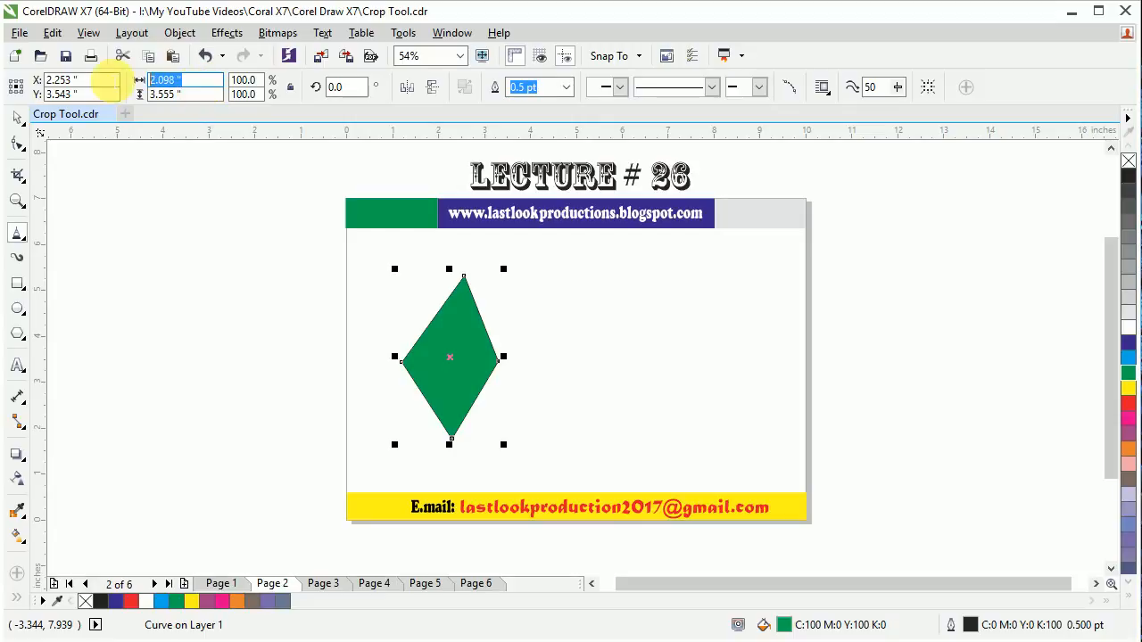
pyautogui.write('4')
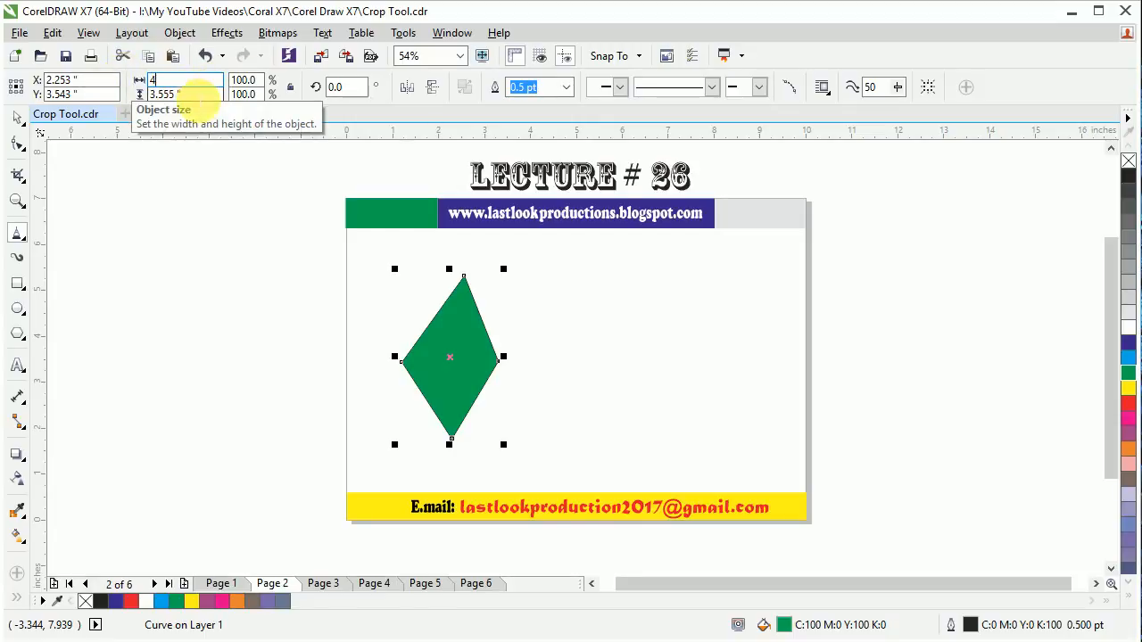
pyautogui.press('Tab')
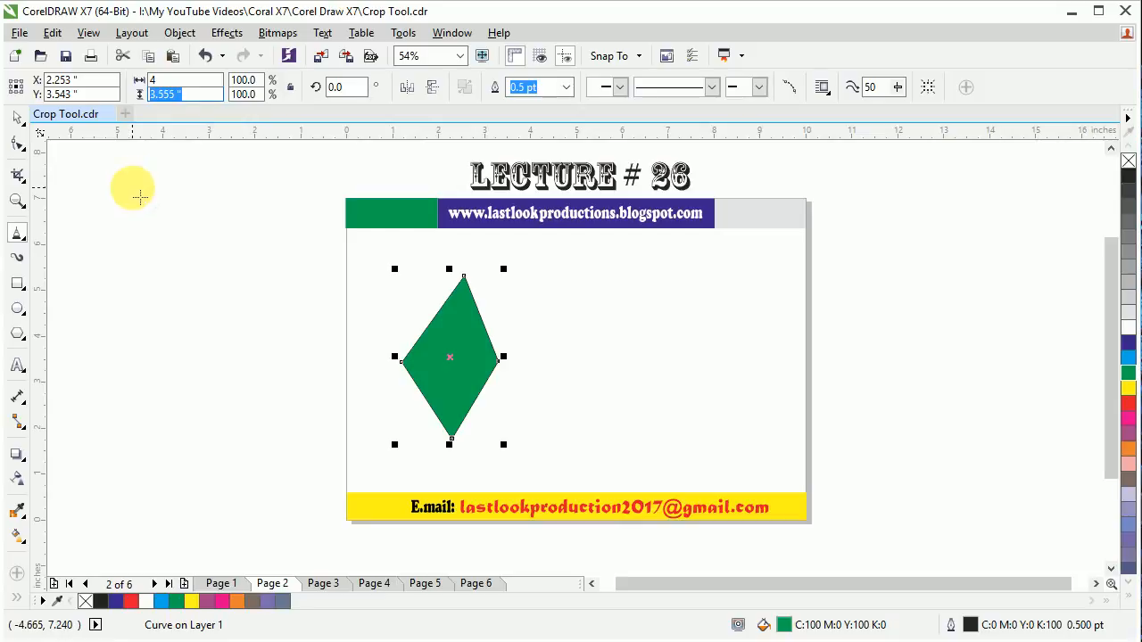
pyautogui.write('2')
pyautogui.press('Return')
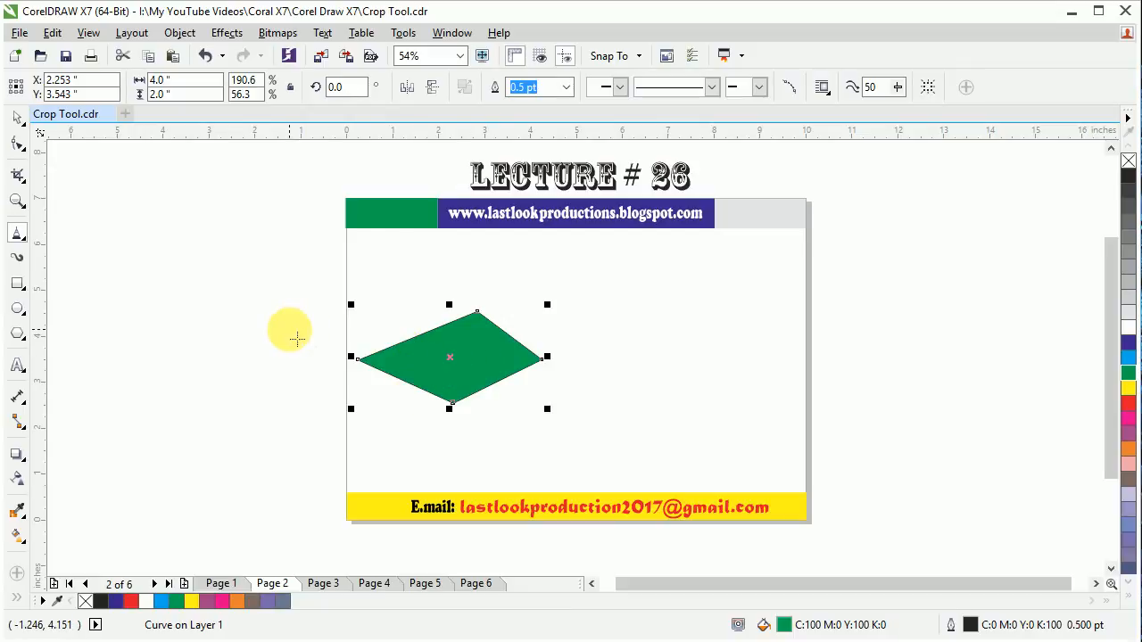
pyautogui.hotkey('ctrl', 'z')
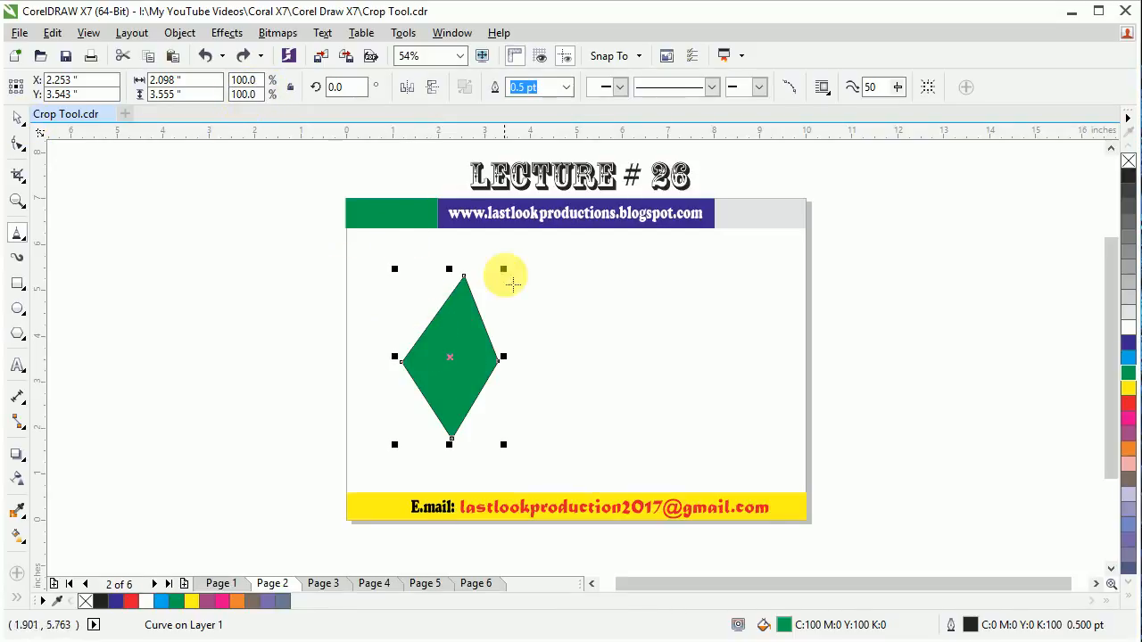
# Enlarge the green diamond to about 122% from its centre and reset both scale factors to 100%.
pyautogui.moveTo(514, 282); pyautogui.dragTo(512, 253)
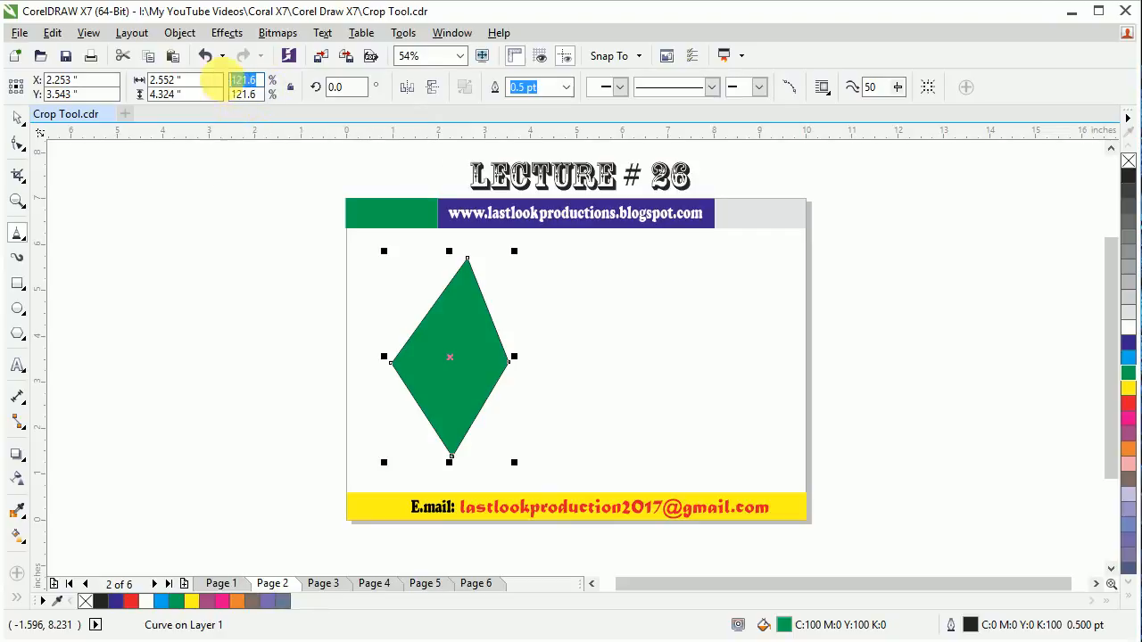
pyautogui.write('100')
pyautogui.press('Return')
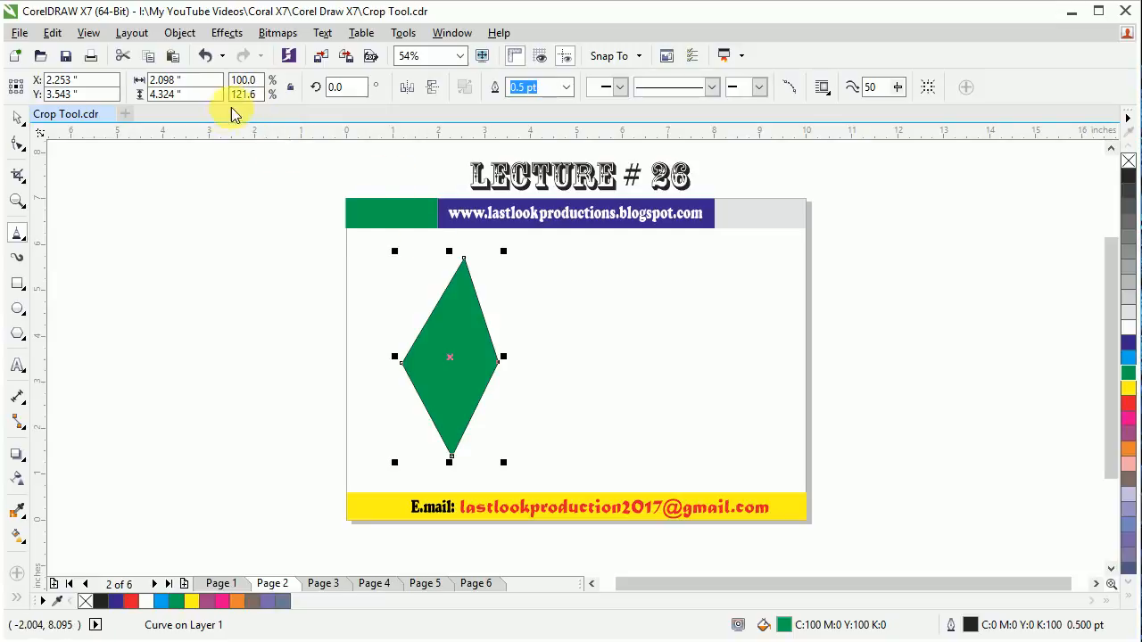
pyautogui.write('00.0')
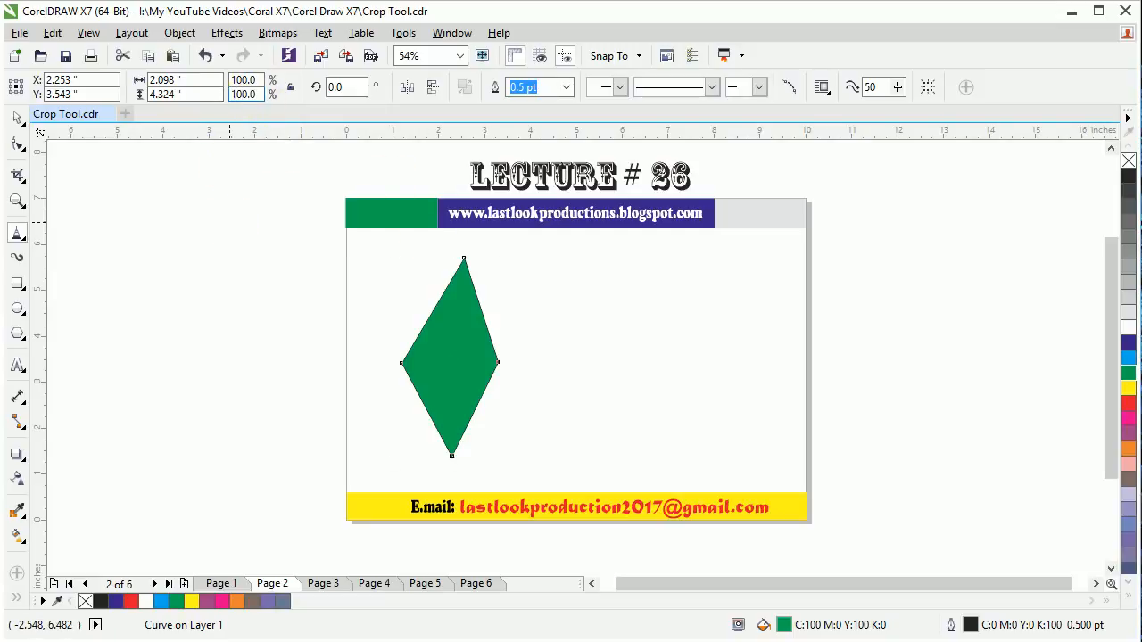
pyautogui.press('Return')
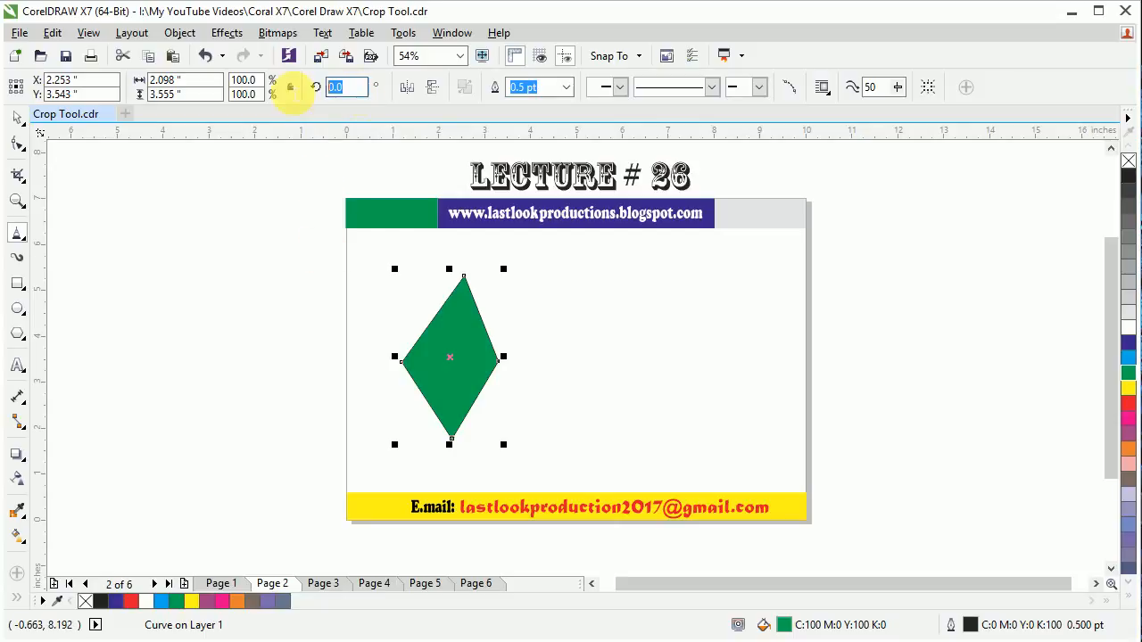
# Try rotation angles of 90 and 45 degrees on the green diamond and reset the angle to 0.
pyautogui.write('9')
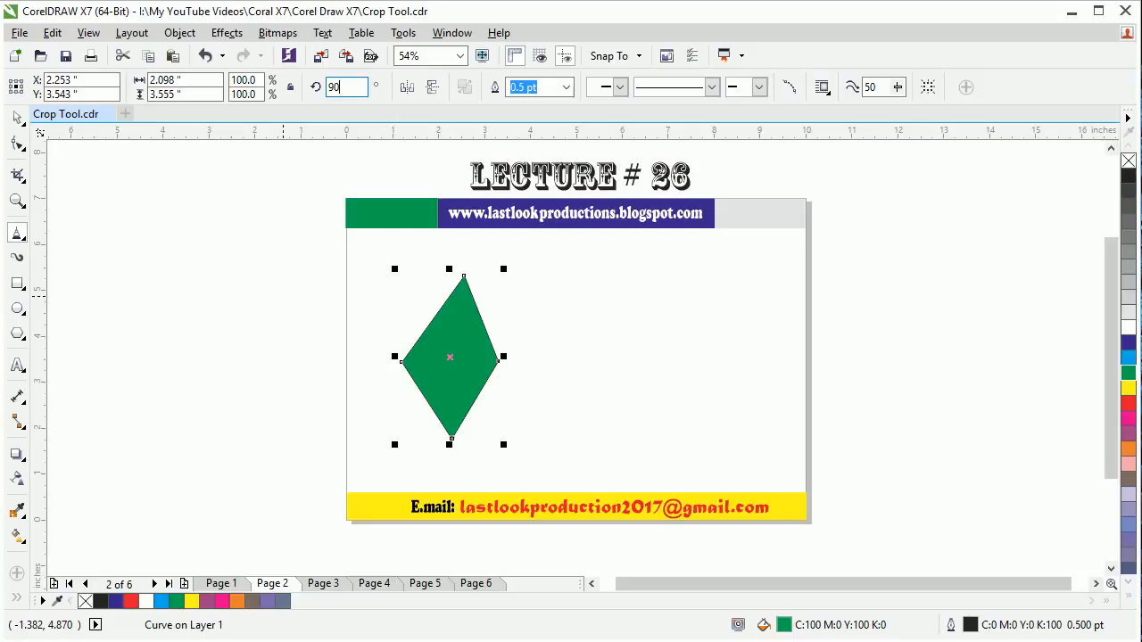
pyautogui.write('0')
pyautogui.press('Return')
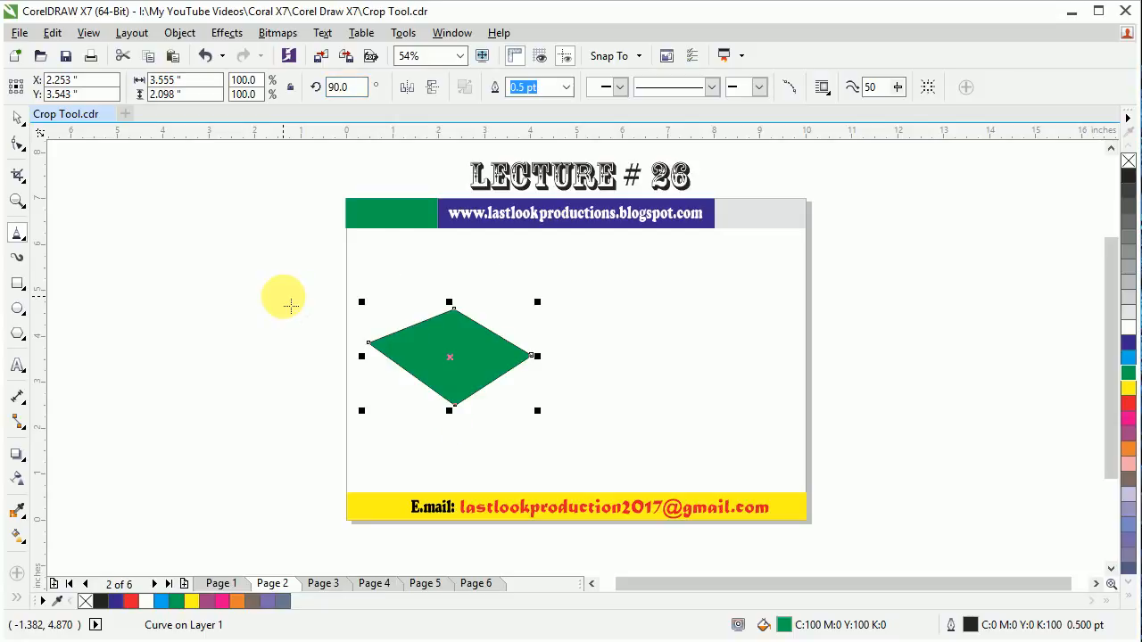
pyautogui.write('45')
pyautogui.press('Return')
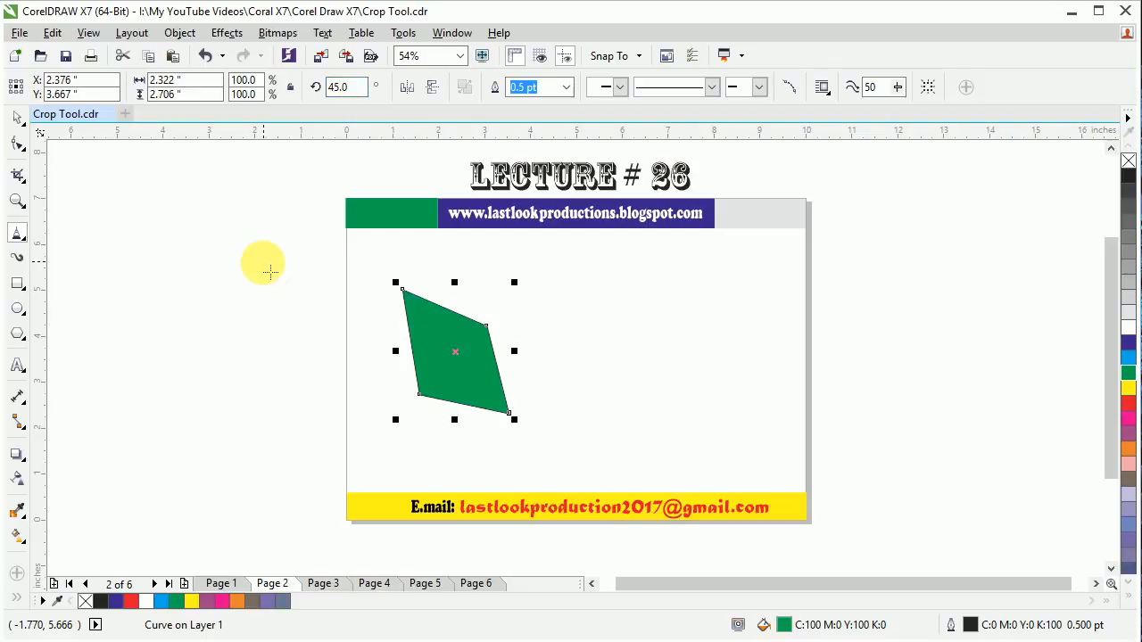
pyautogui.click(357, 88)
pyautogui.write('0')
pyautogui.press('Return')
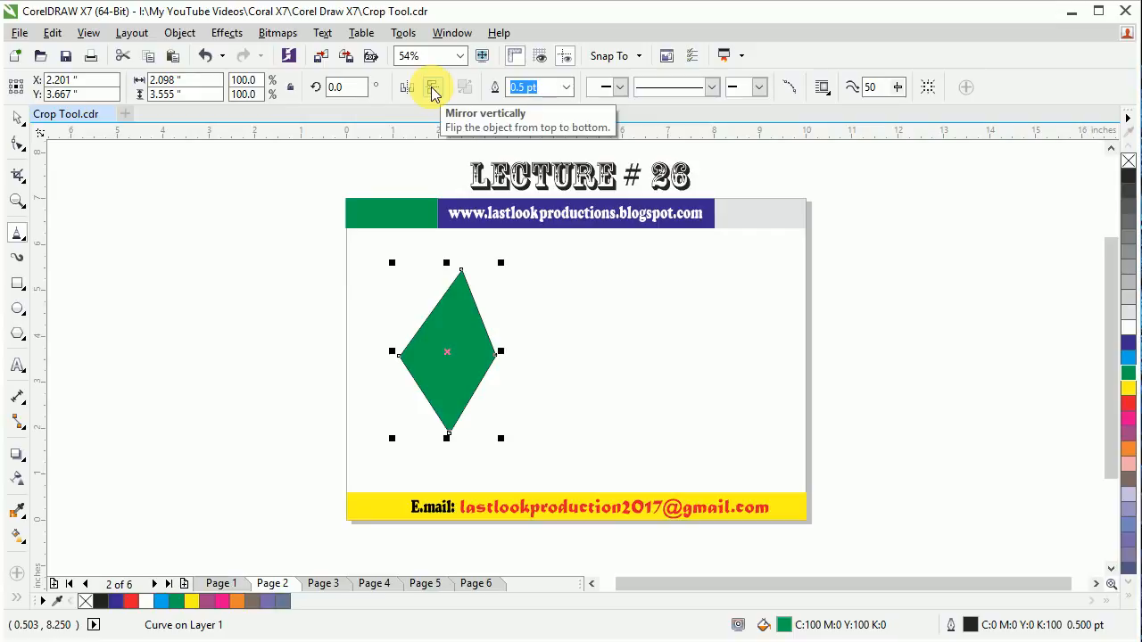
# Place a copy of the green diamond directly to its right, at about X 4.31 in and Y 3.63 in, and fill it yellow.
pyautogui.click(15, 117)
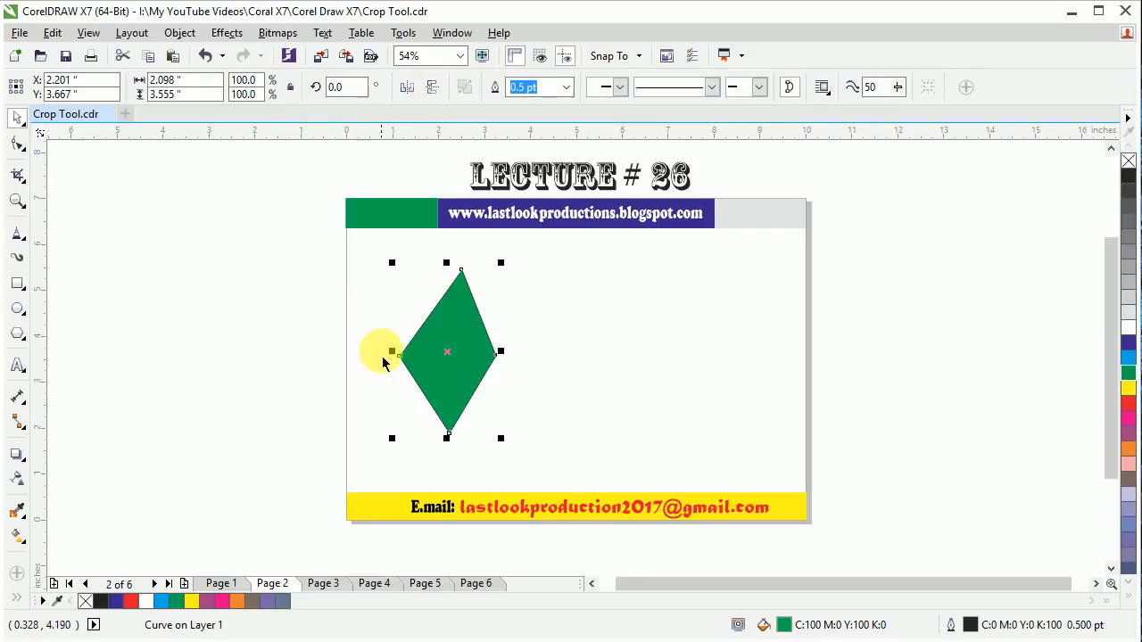
pyautogui.moveTo(460, 358); pyautogui.dragTo(557, 367)
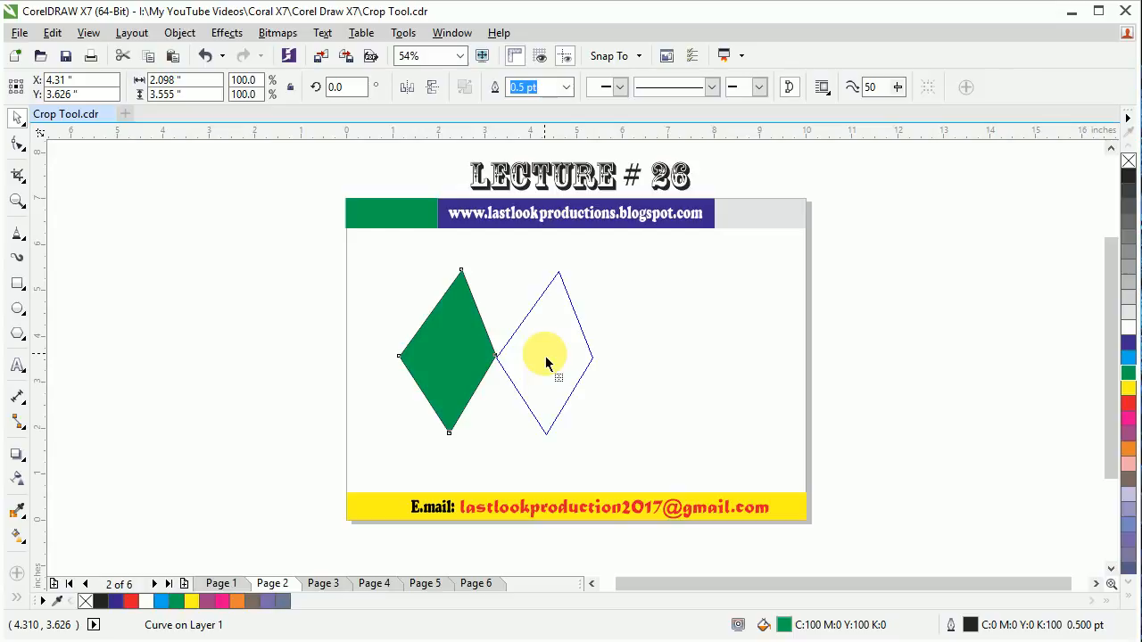
pyautogui.moveTo(547, 362); pyautogui.dragTo(543, 353)
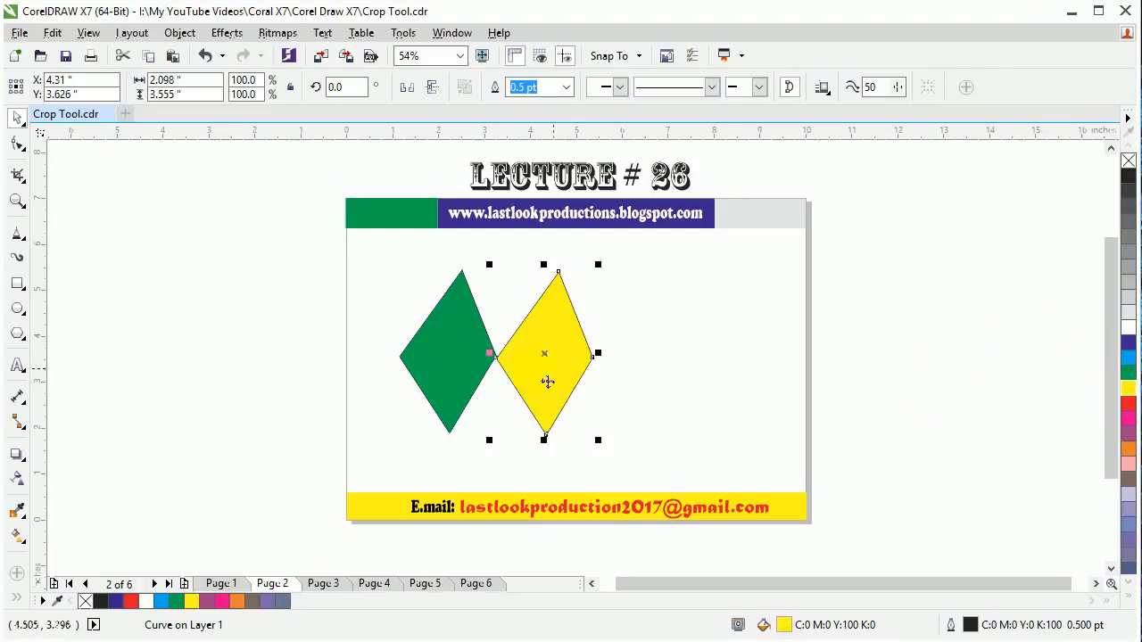
# Select both diamonds and mirror them horizontally repeatedly, ending with the green one on the left.
pyautogui.click(349, 263)
pyautogui.moveTo(323, 234)
pyautogui.mouseDown()
pyautogui.moveTo(702, 448)
pyautogui.moveTo(727, 485)
pyautogui.mouseUp()
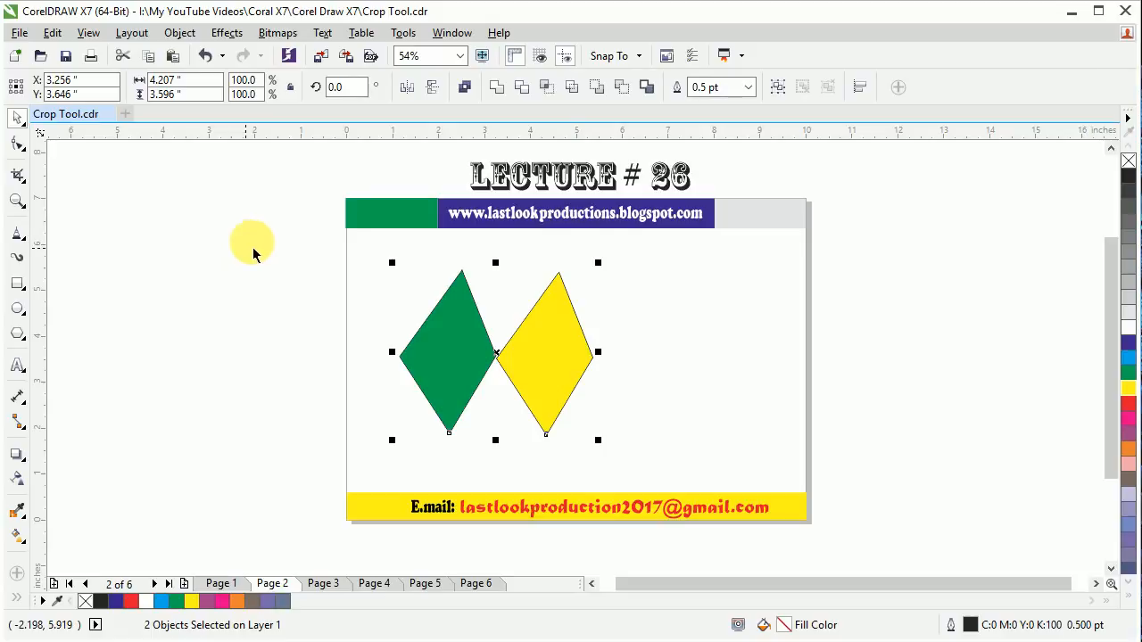
pyautogui.click(412, 90)
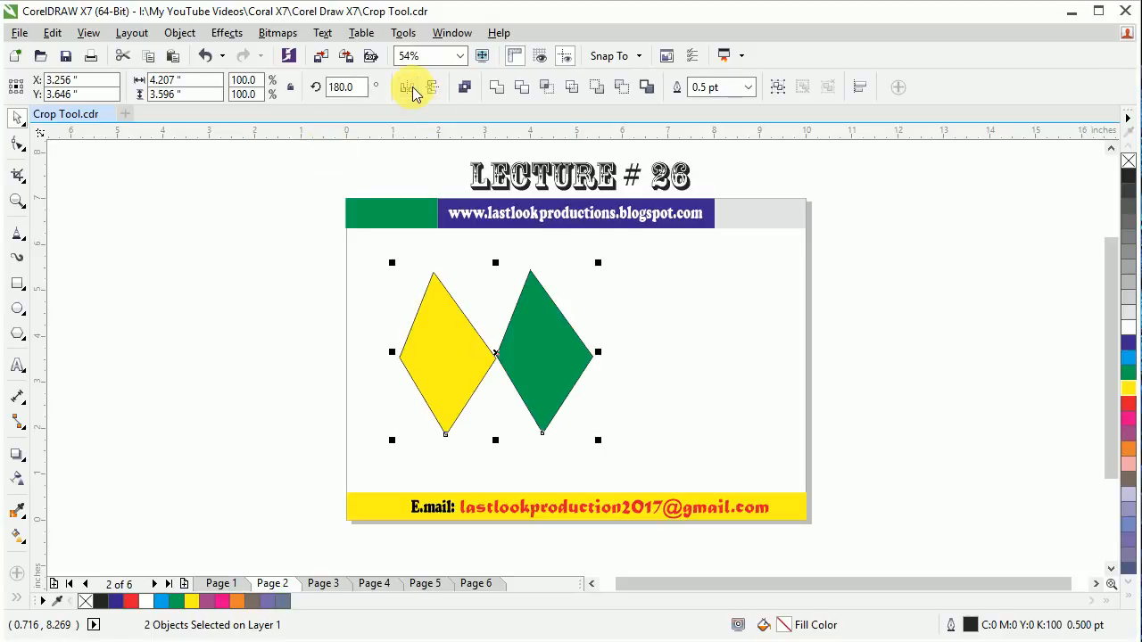
pyautogui.click(412, 90)
pyautogui.click(412, 90)
pyautogui.click(412, 90)
pyautogui.click(412, 90)
pyautogui.click(412, 90)
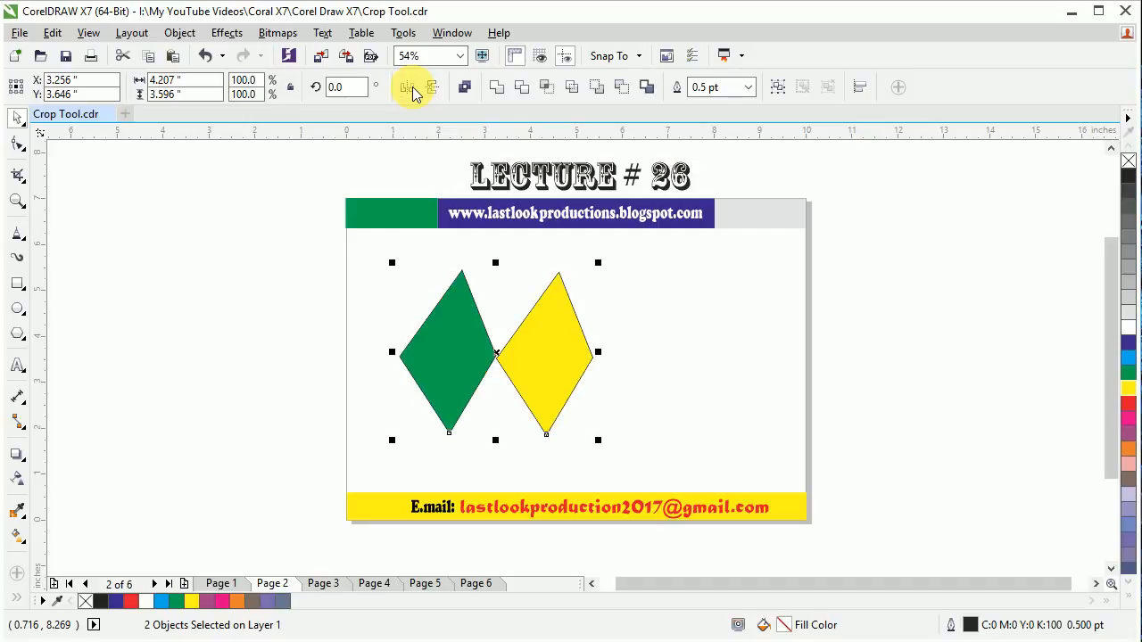
# Mirror the two selected diamonds vertically three times so their longer points face down.
pyautogui.click(432, 87)
pyautogui.click(434, 89)
pyautogui.click(433, 88)
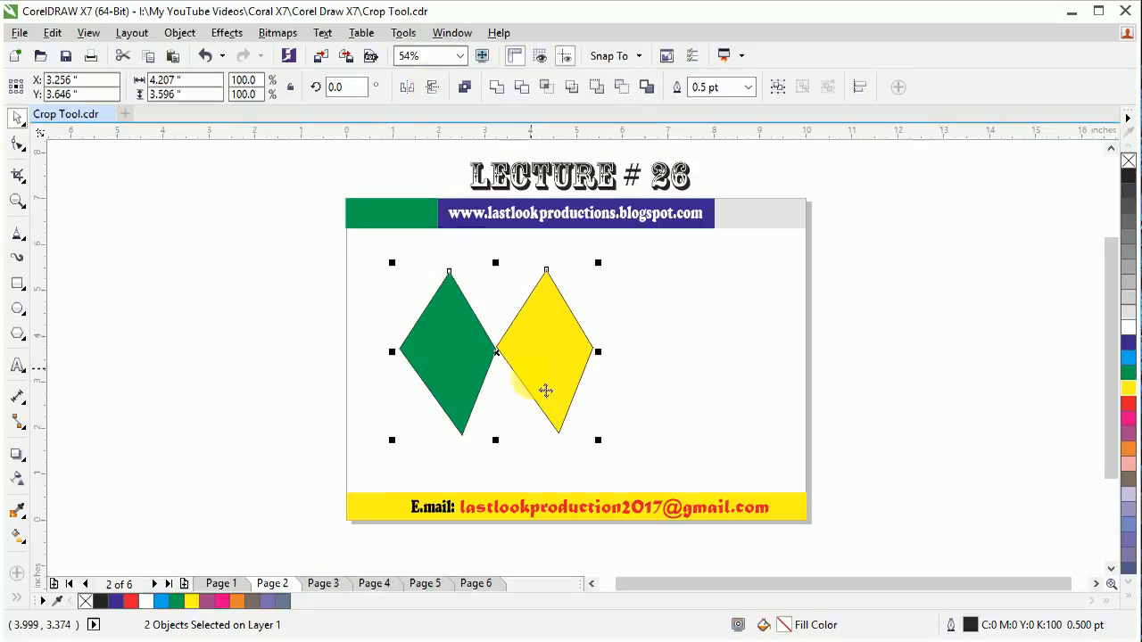
# Rotate the two selected diamonds by 90 degrees and mirror them vertically repeatedly, ending with the yellow one above the green one.
pyautogui.click(346, 86)
pyautogui.write('90')
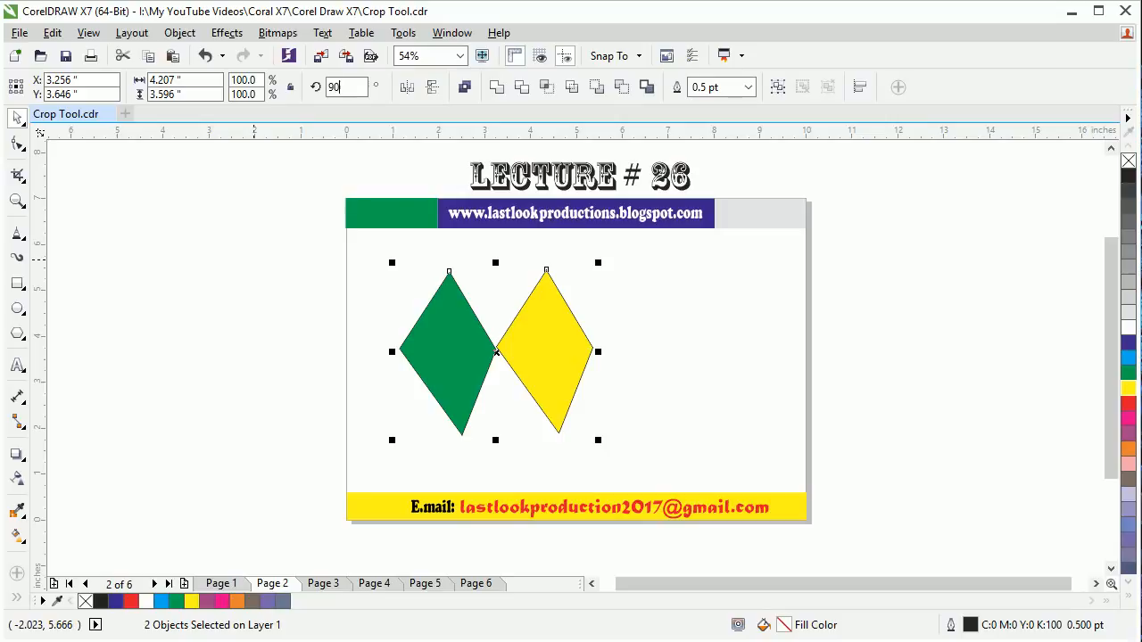
pyautogui.press('Return')
pyautogui.click(432, 87)
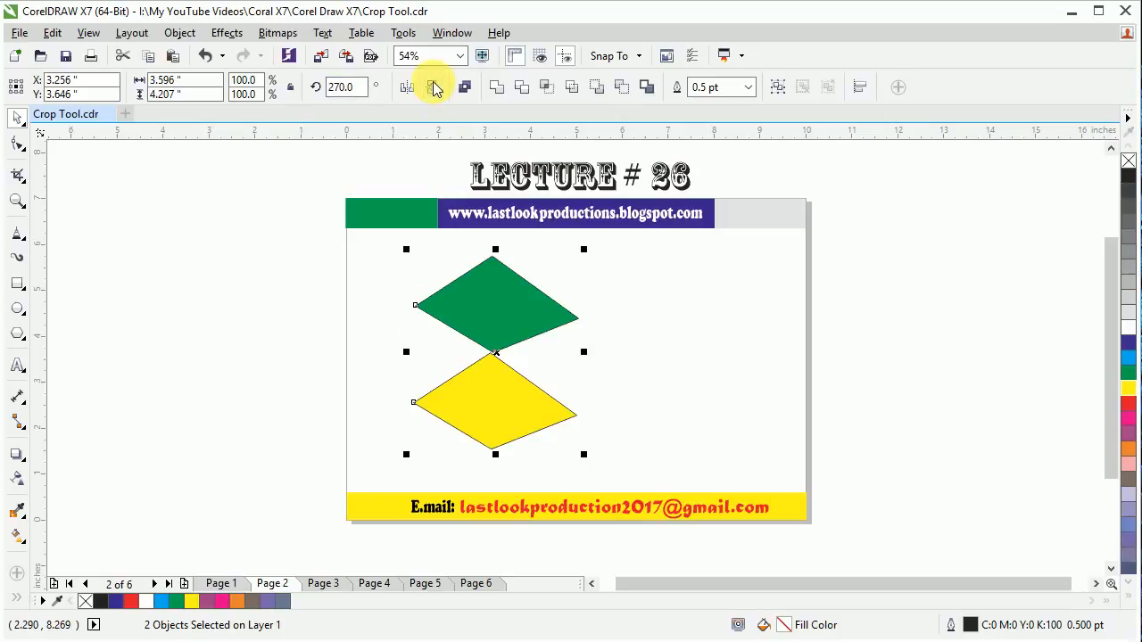
pyautogui.click(434, 87)
pyautogui.click(434, 87)
pyautogui.click(435, 88)
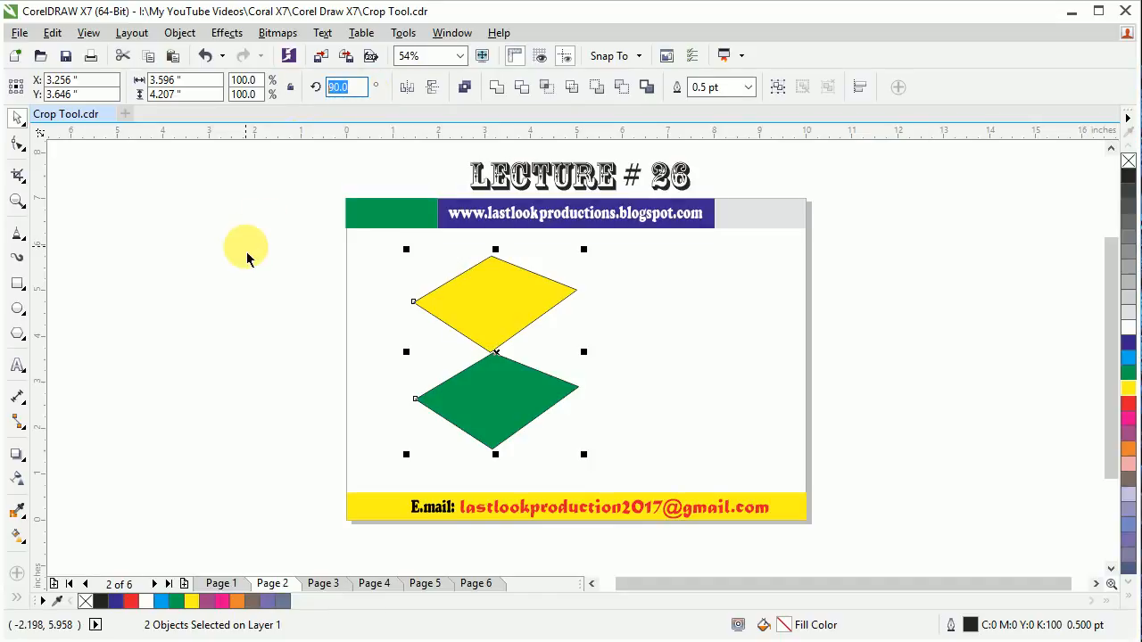
# Reset the rotation angle of the two selected diamonds to 0 degrees.
pyautogui.write('0')
pyautogui.press('Return')
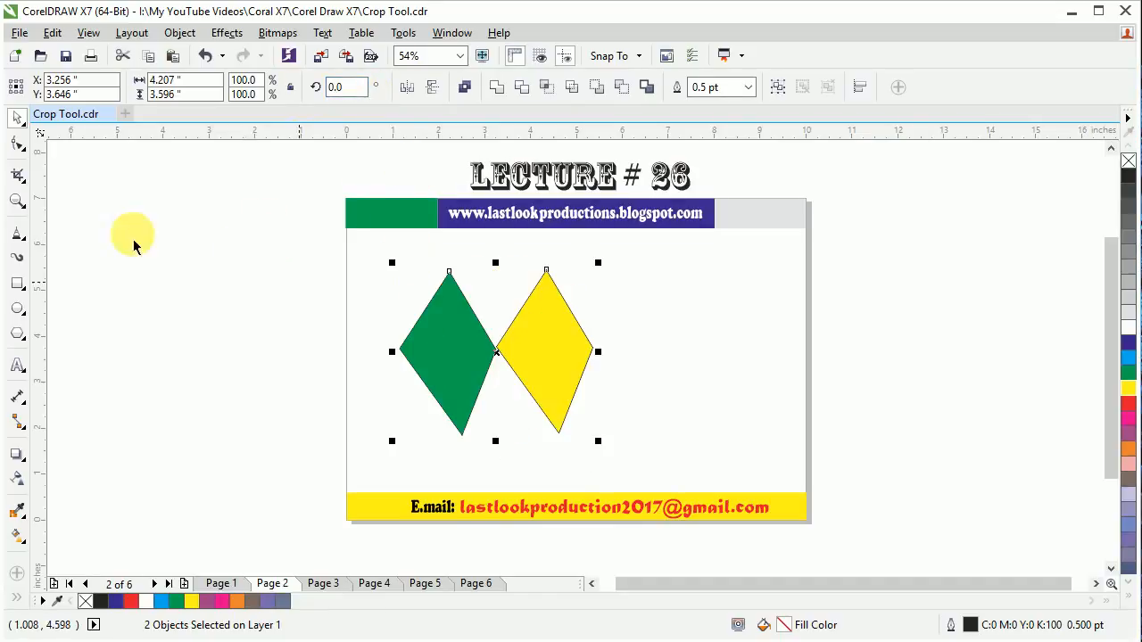
pyautogui.click(17, 235)
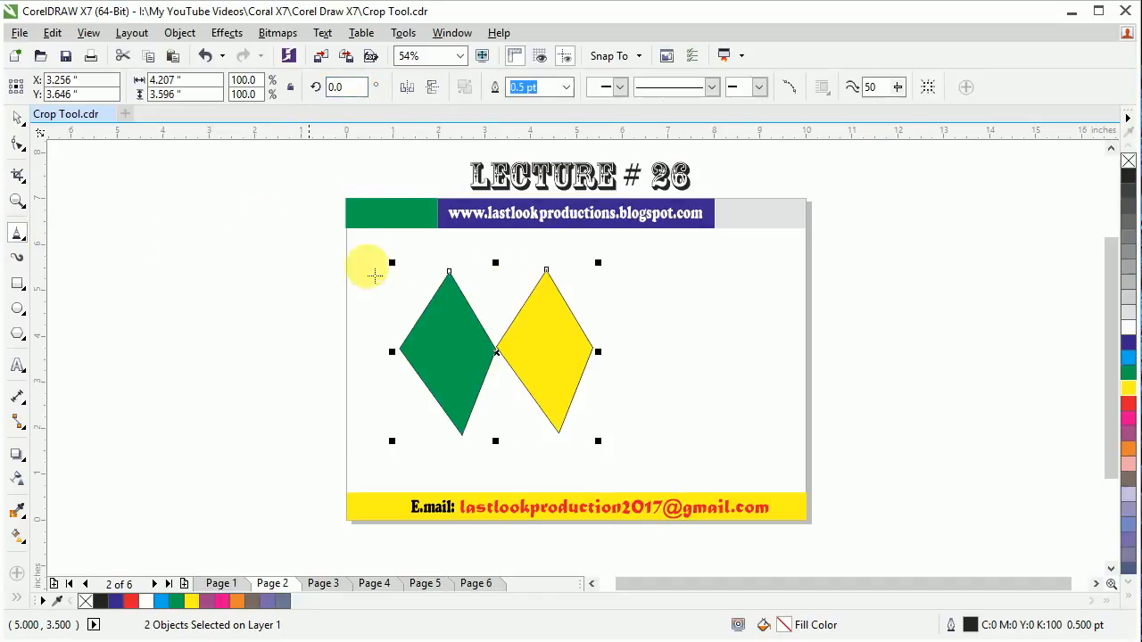
# Delete the green diamond and select the remaining yellow one.
pyautogui.click(16, 123)
pyautogui.click(485, 318)
pyautogui.click(614, 369)
pyautogui.click(553, 369)
pyautogui.click(449, 369)
pyautogui.press('Delete')
pyautogui.press('Tab')
pyautogui.click(504, 90)
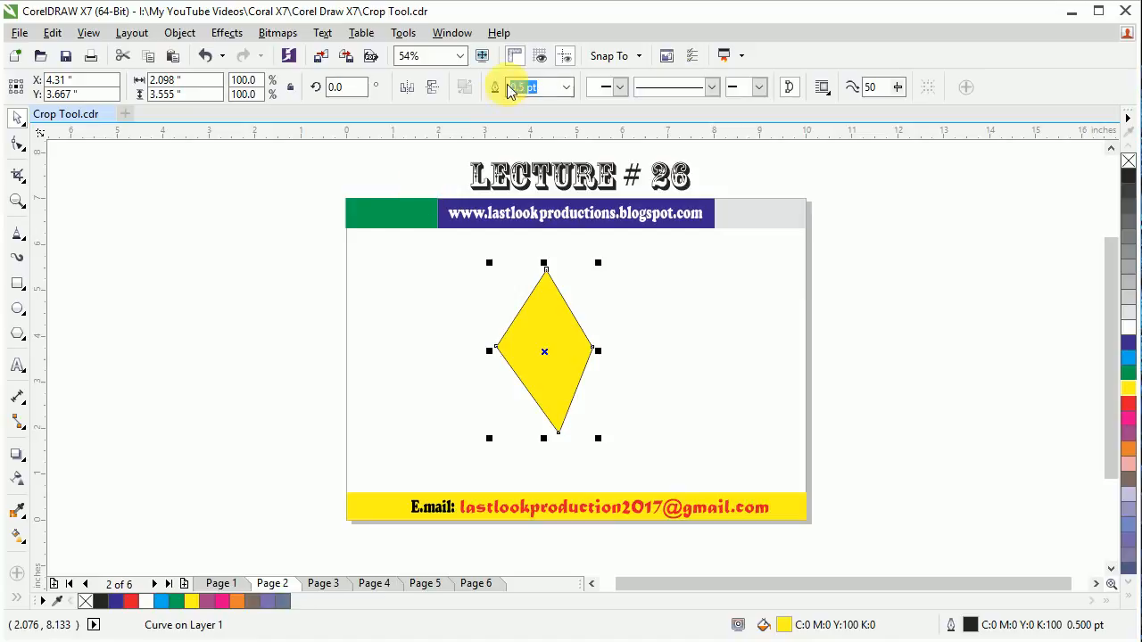
# Set the yellow diamond's outline width to 10 pt and colour the outline red.
pyautogui.click(16, 239)
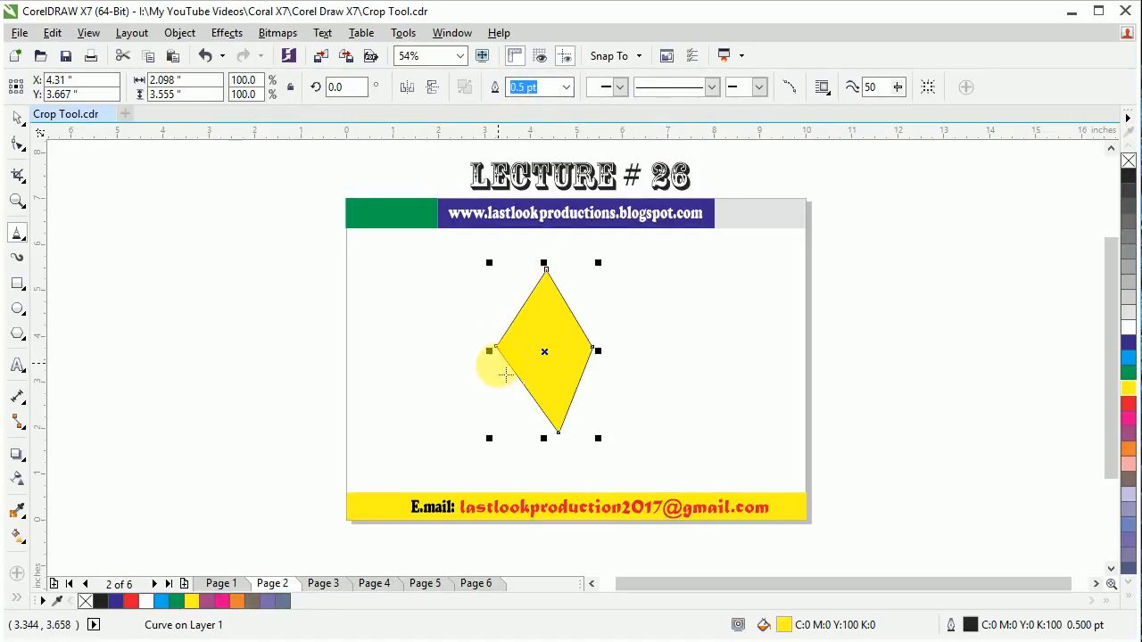
pyautogui.click(565, 86)
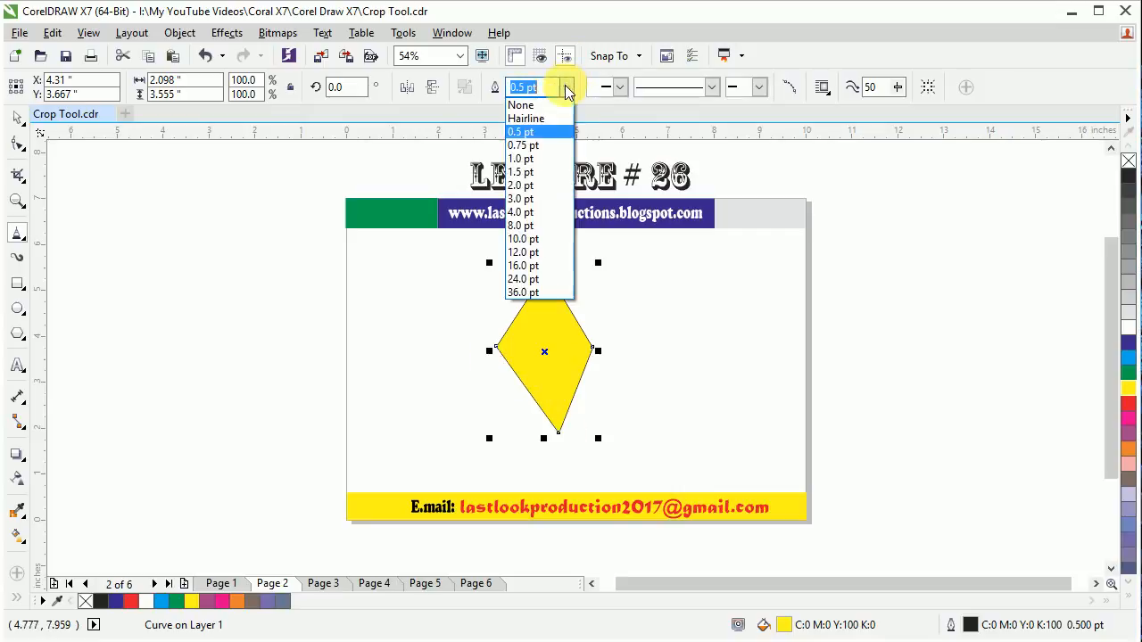
pyautogui.click(551, 239)
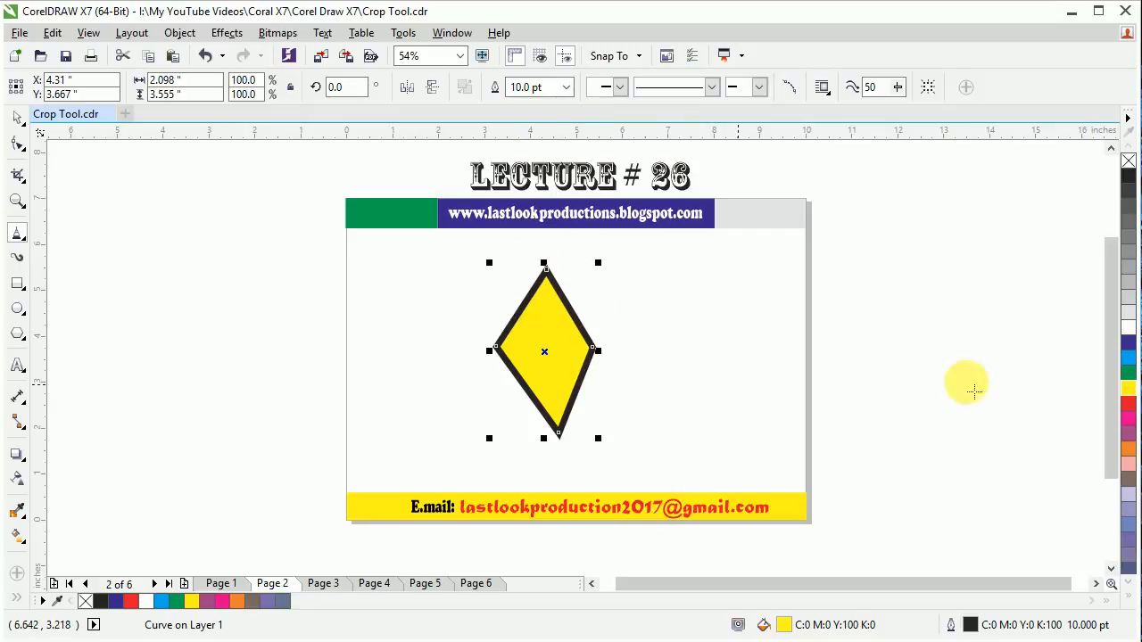
pyautogui.rightClick(1130, 377)
pyautogui.rightClick(1129, 416)
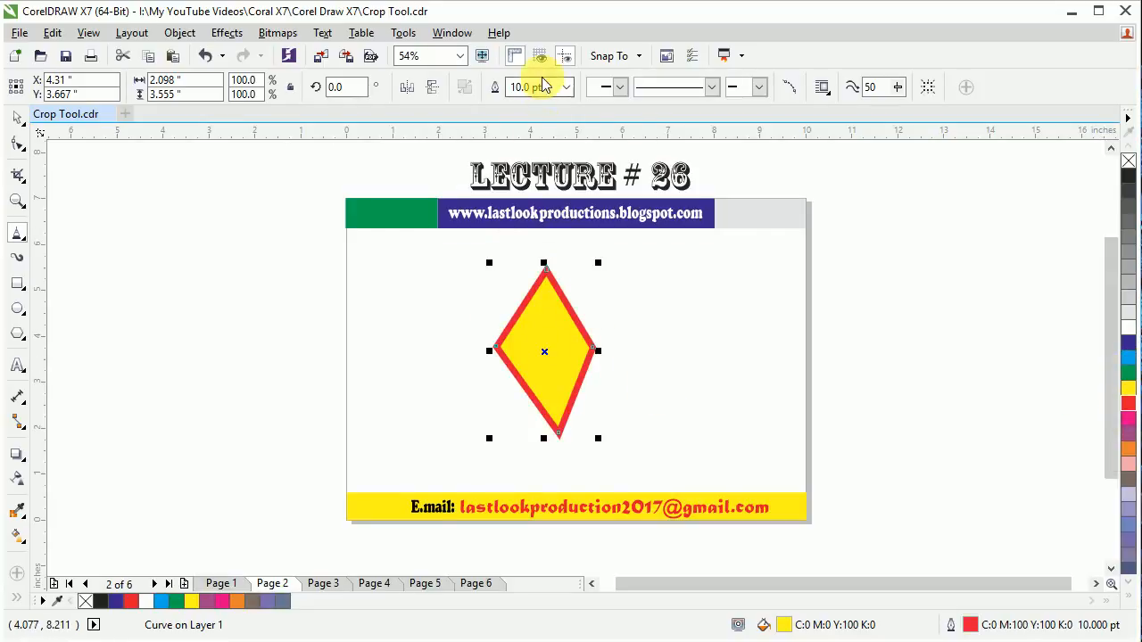
pyautogui.click(619, 87)
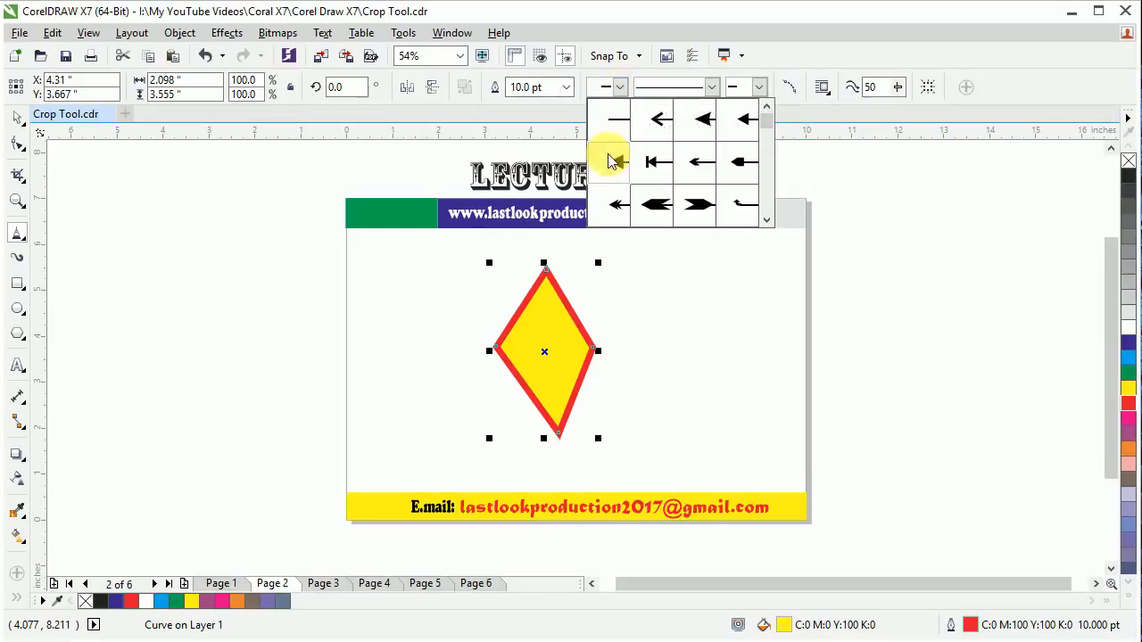
pyautogui.click(758, 87)
pyautogui.click(759, 87)
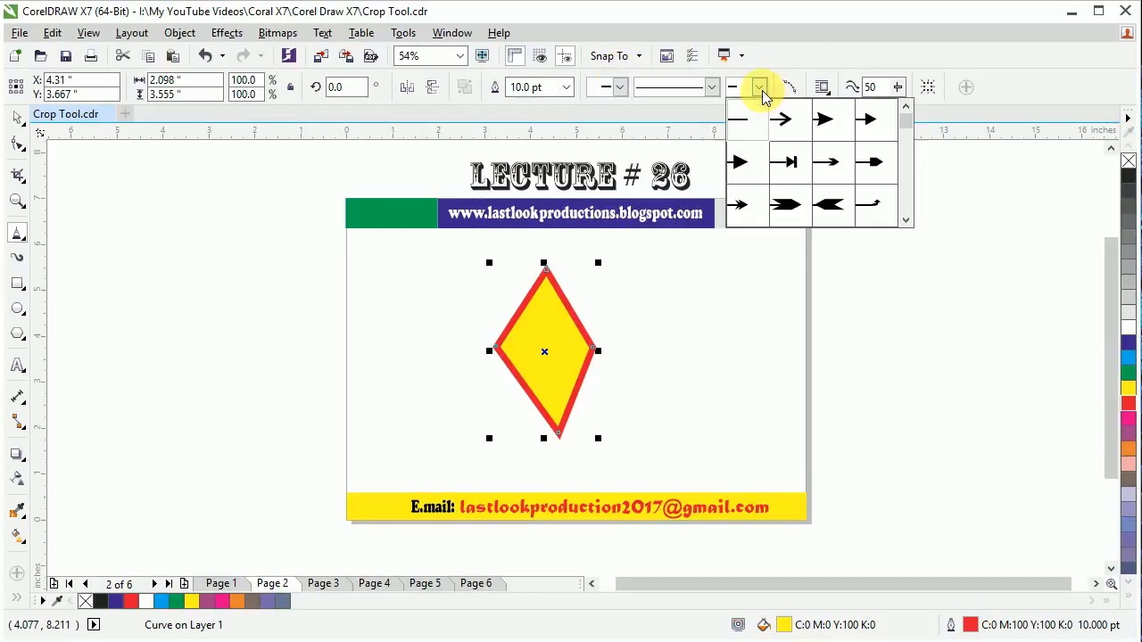
pyautogui.click(18, 116)
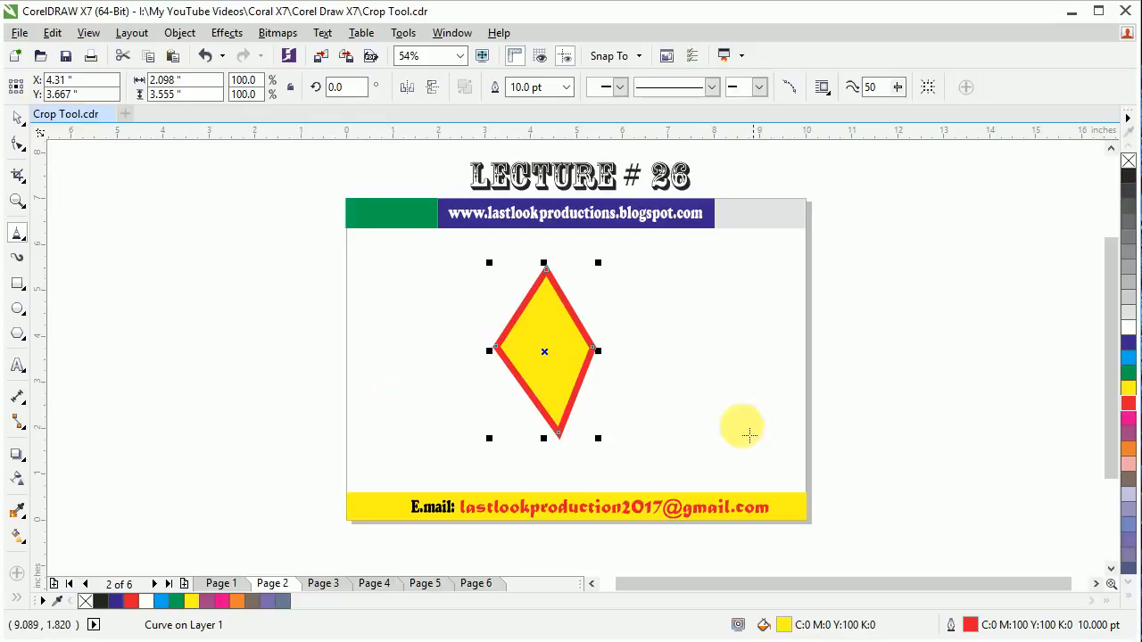
# Draw a 10 pt horizontal line about 5.6 in long beside the diamond, centred at about X 8.9 in and Y 2.3 in.
pyautogui.moveTo(710, 391); pyautogui.dragTo(974, 397)
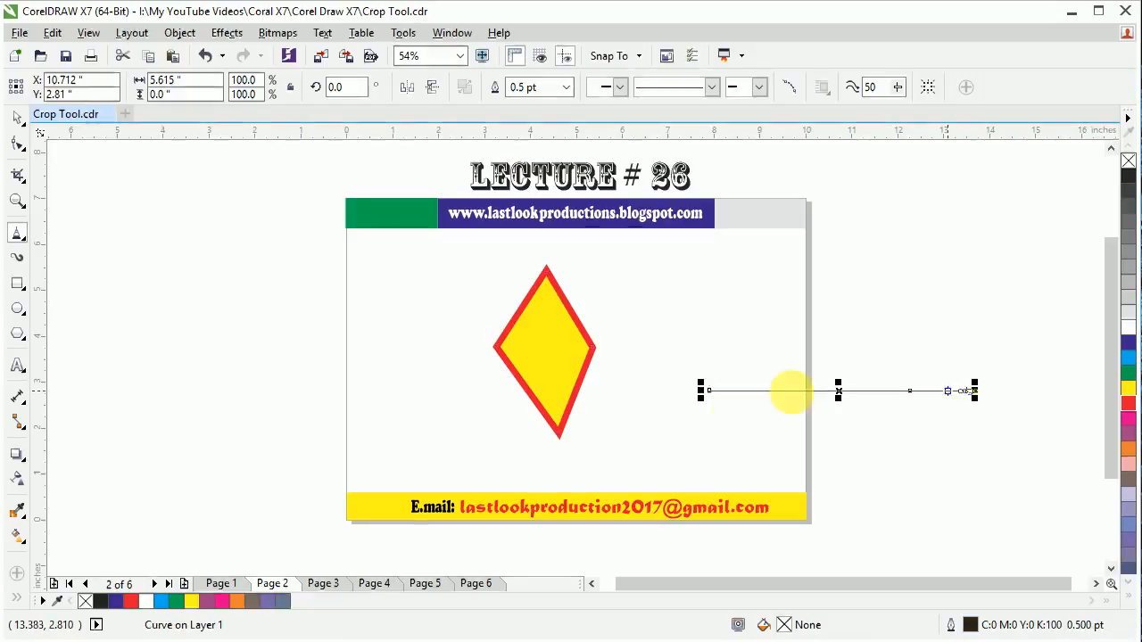
pyautogui.click(15, 116)
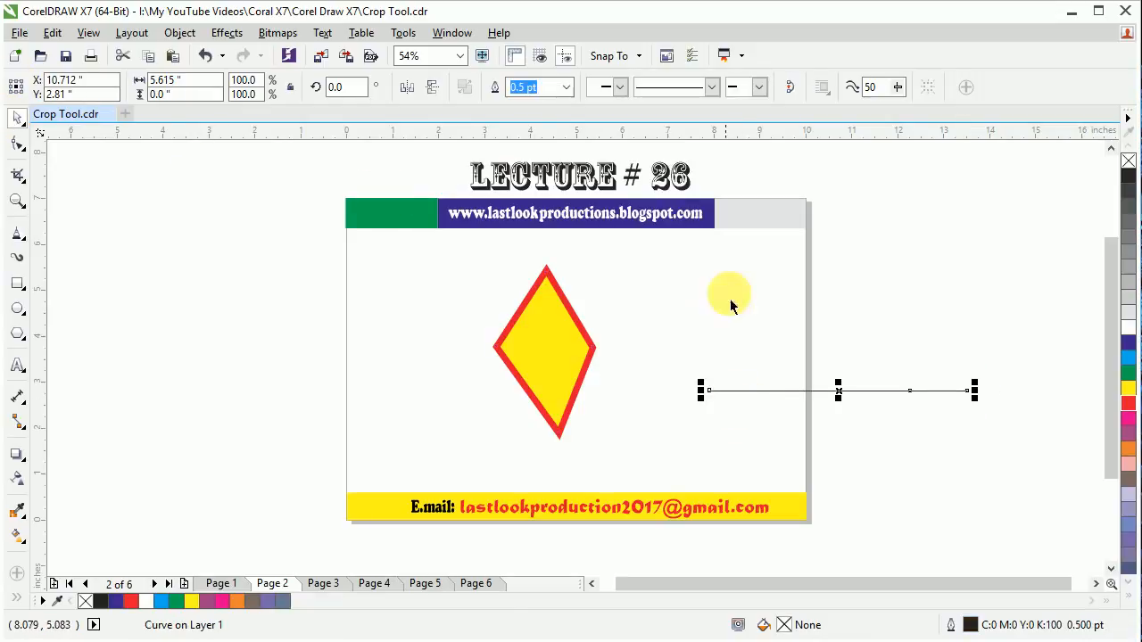
pyautogui.click(565, 86)
pyautogui.click(561, 236)
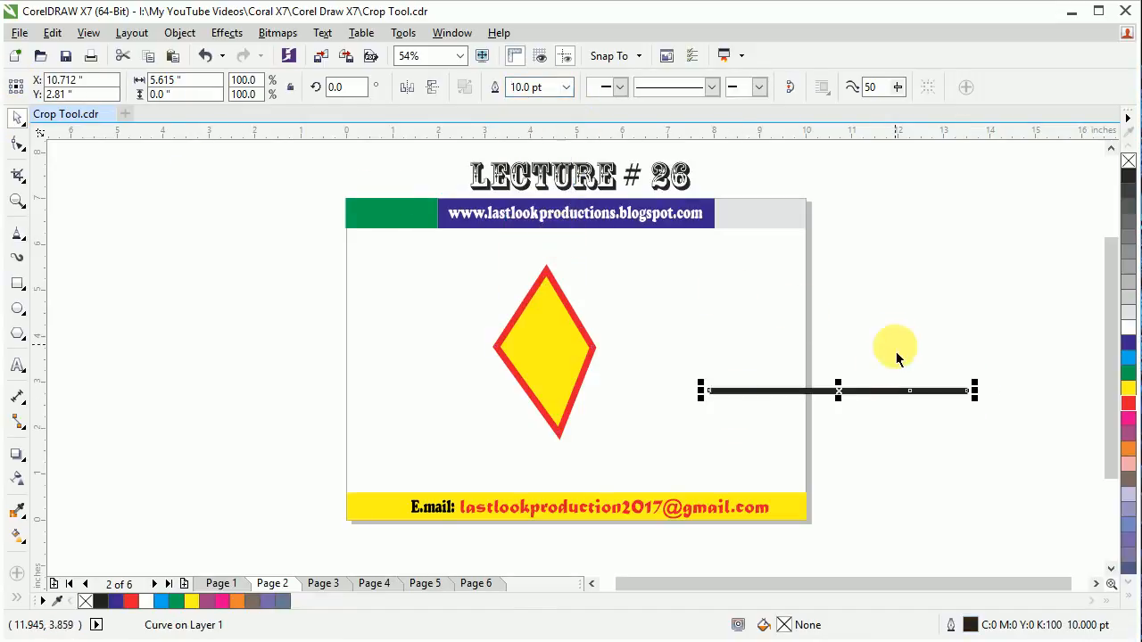
pyautogui.moveTo(838, 394); pyautogui.dragTo(767, 429)
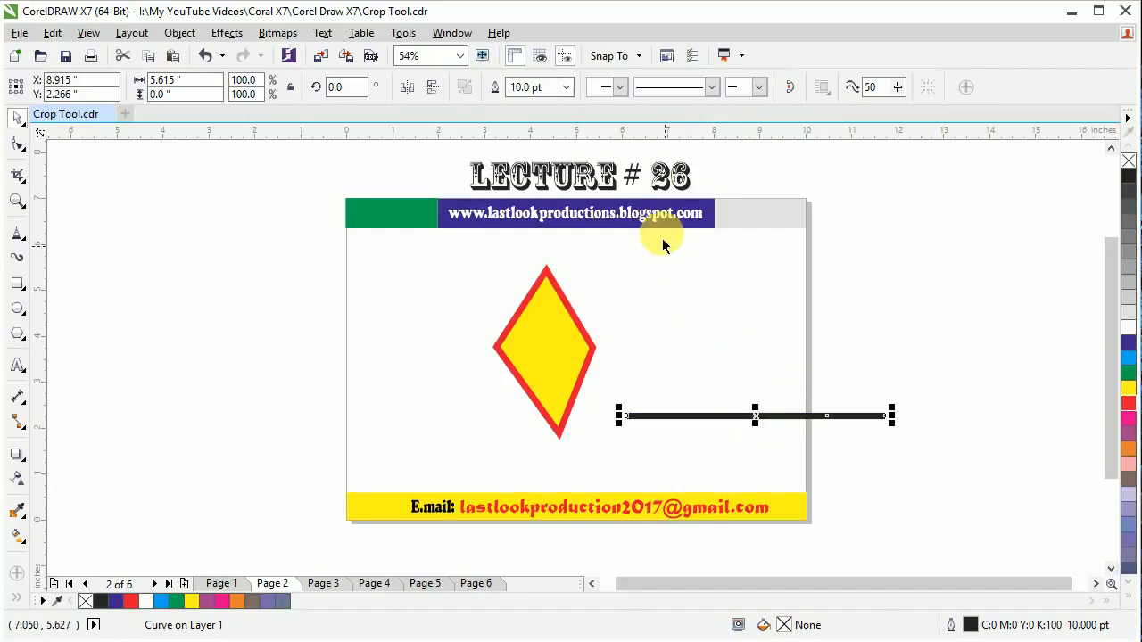
# Give the line a notched arrow-tail shape at its start and a solid pointed arrowhead at its end.
pyautogui.click(619, 87)
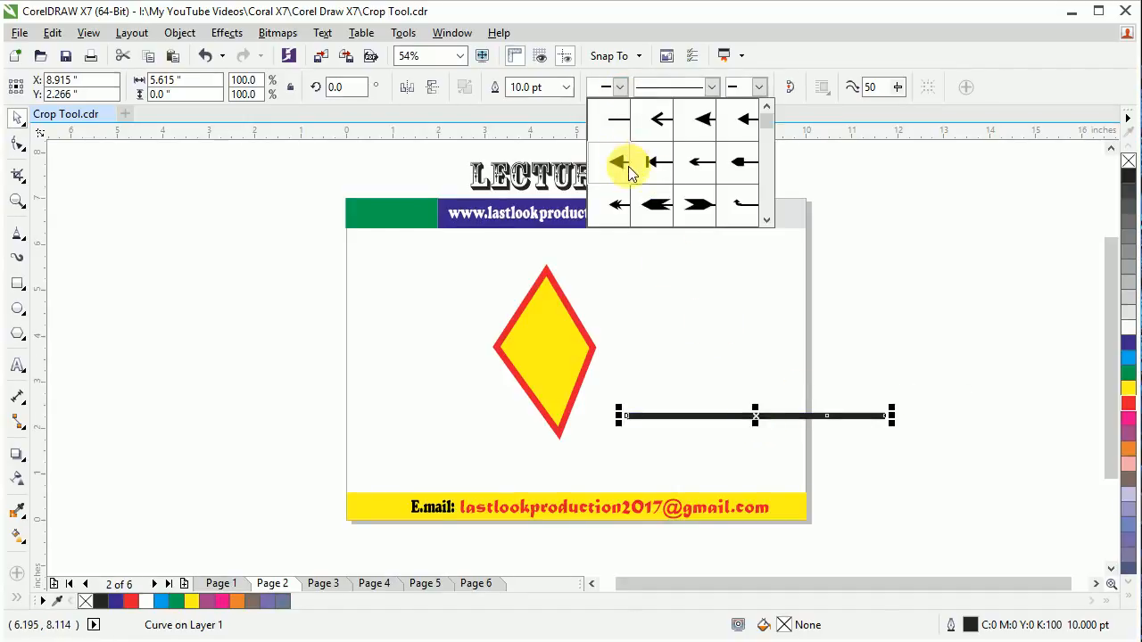
pyautogui.click(697, 207)
pyautogui.click(759, 87)
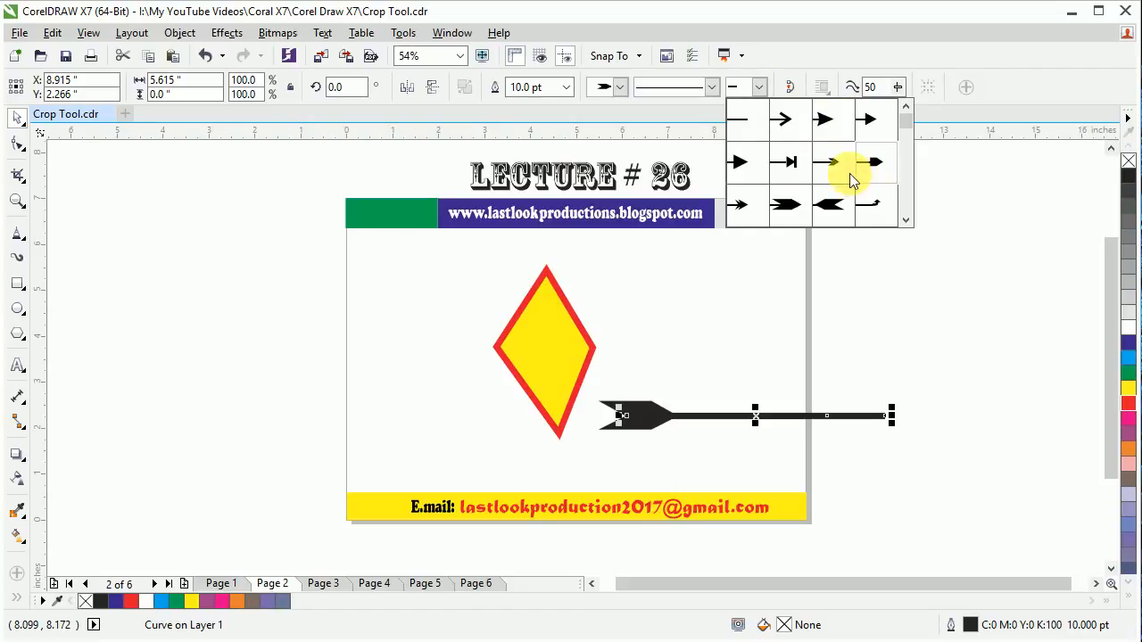
pyautogui.click(833, 163)
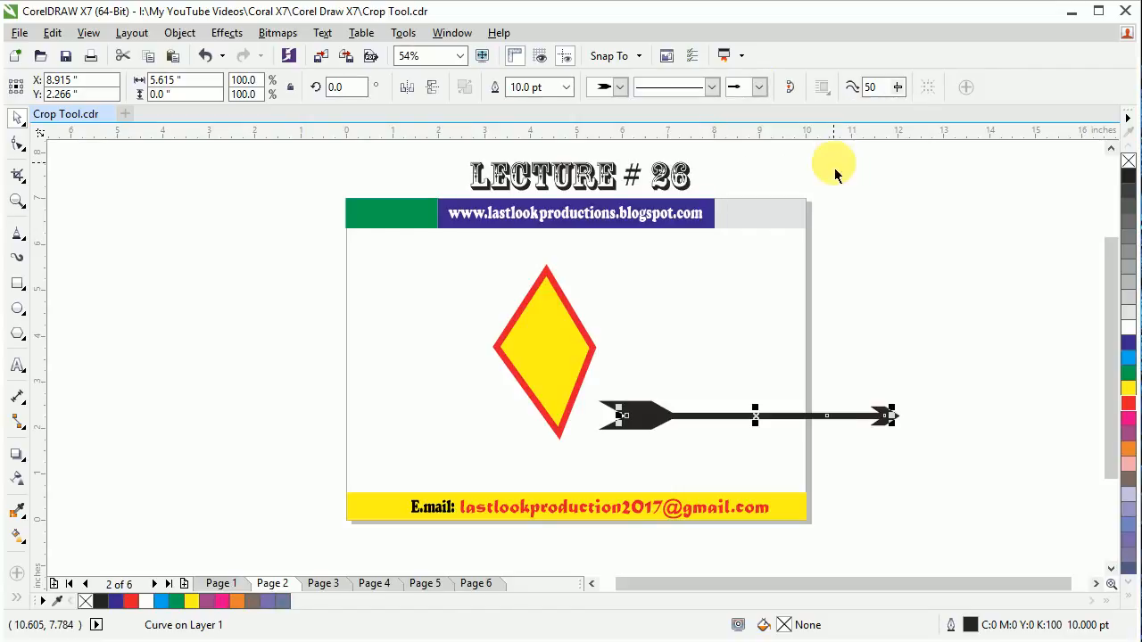
pyautogui.click(765, 89)
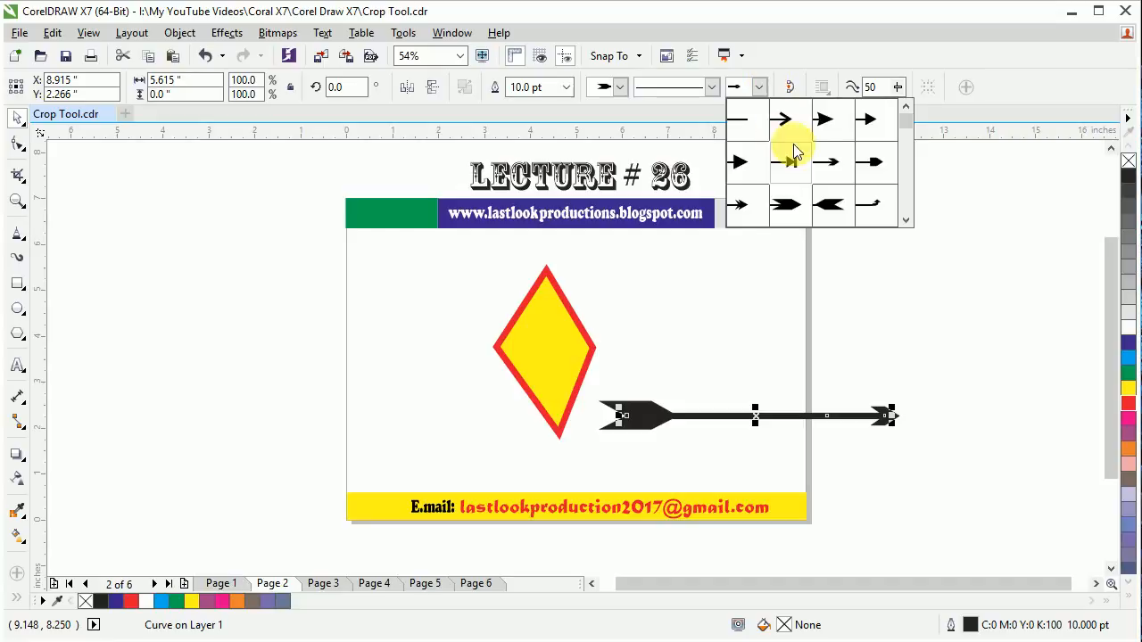
pyautogui.click(788, 150)
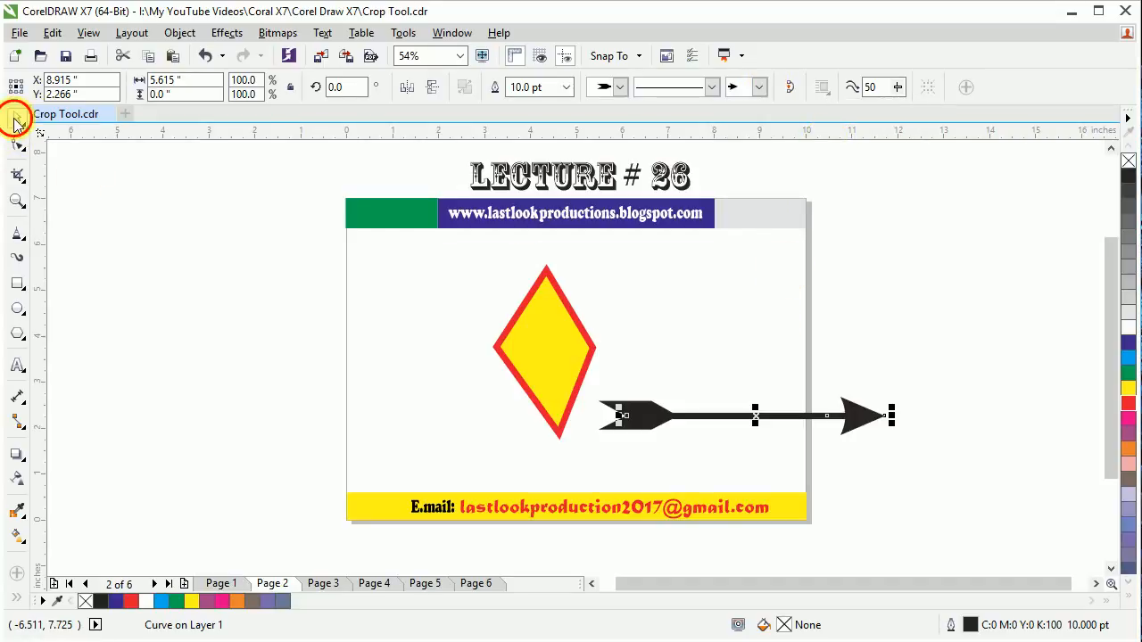
pyautogui.click(970, 407)
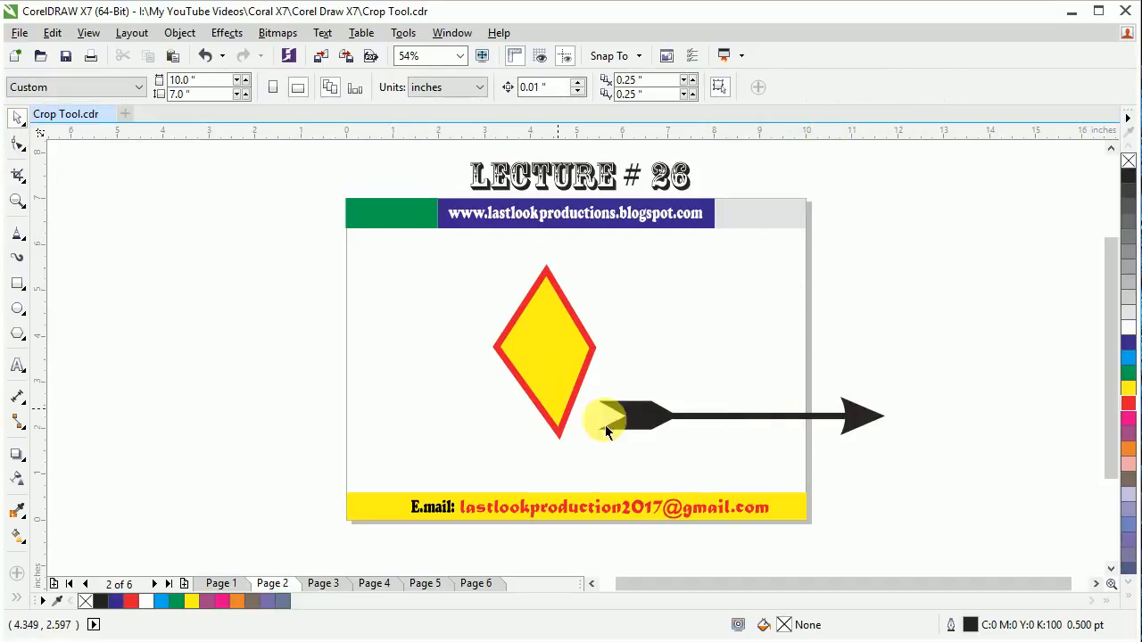
pyautogui.moveTo(936, 357); pyautogui.dragTo(547, 464)
pyautogui.click(822, 366)
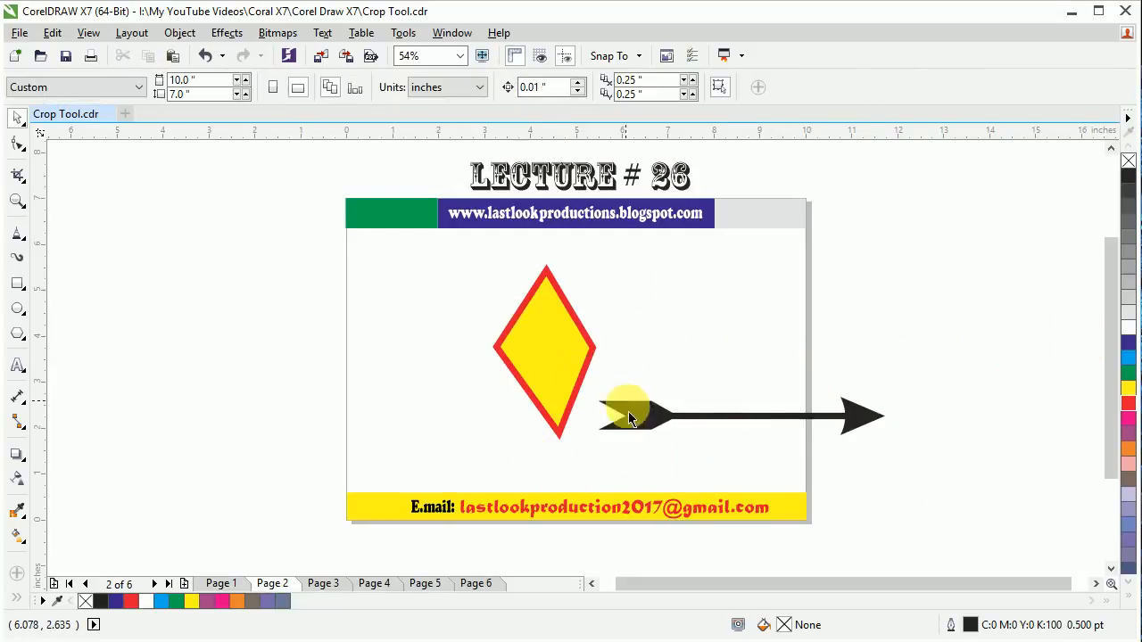
pyautogui.click(20, 232)
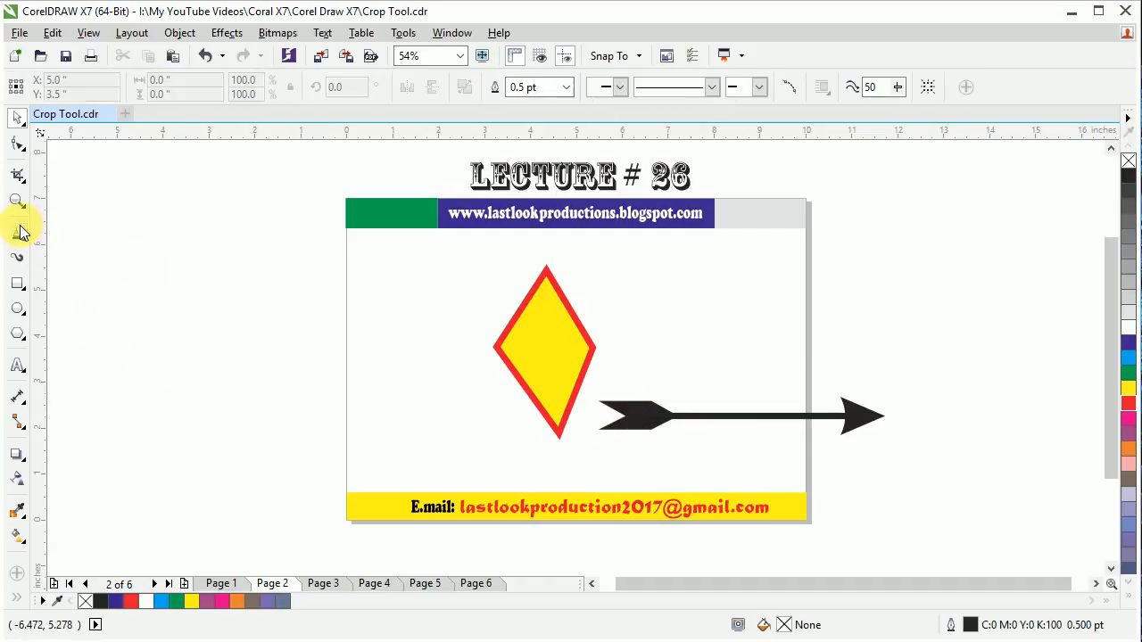
pyautogui.click(713, 86)
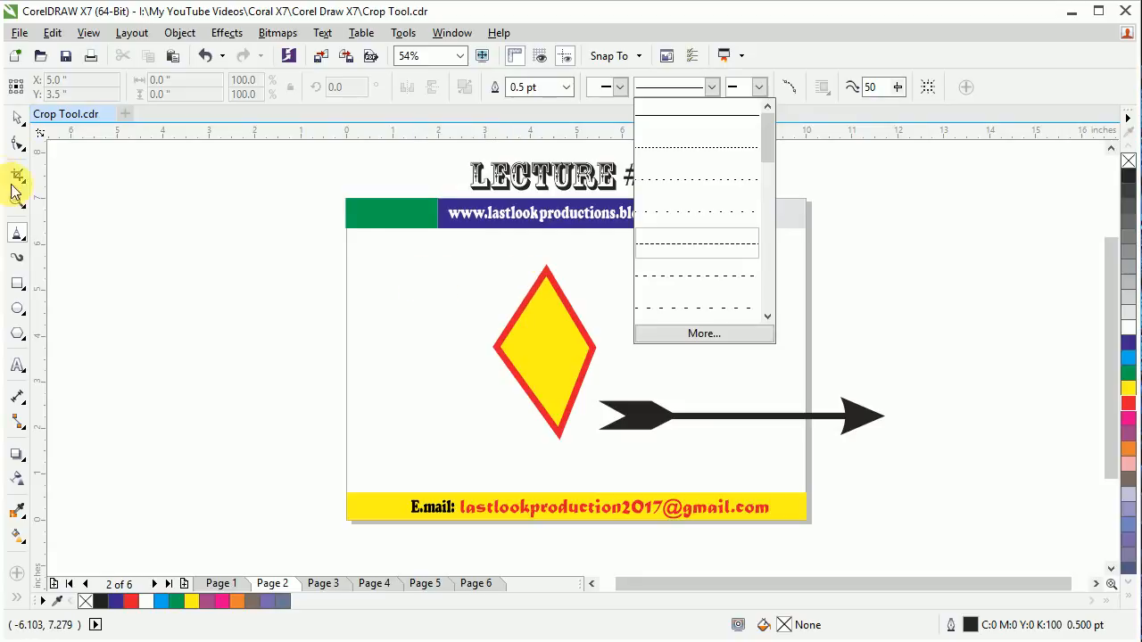
pyautogui.click(12, 121)
pyautogui.moveTo(533, 336); pyautogui.dragTo(685, 314)
pyautogui.press('Delete')
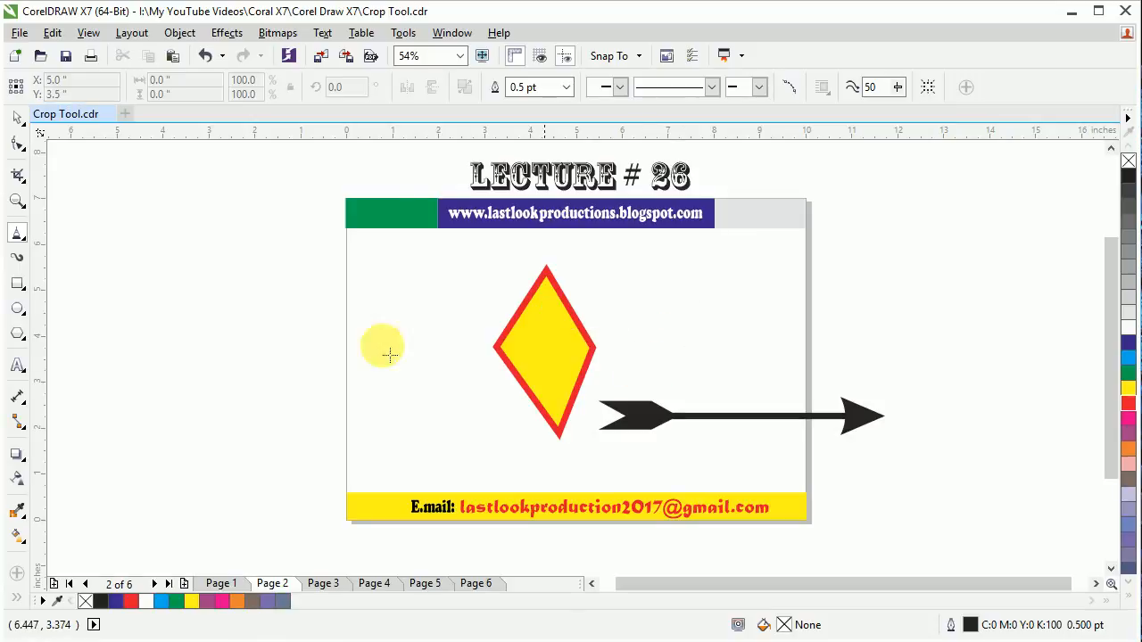
# Apply a dashed line style to the yellow diamond's outline, ending with a long-dash pattern.
pyautogui.click(17, 118)
pyautogui.click(539, 377)
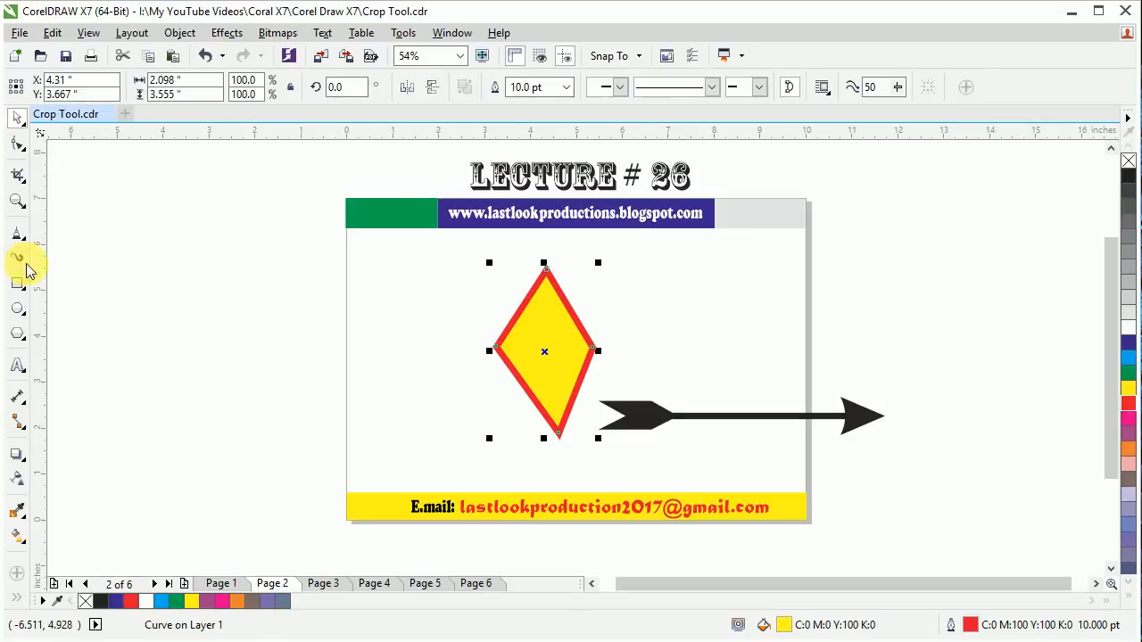
pyautogui.click(17, 233)
pyautogui.click(711, 87)
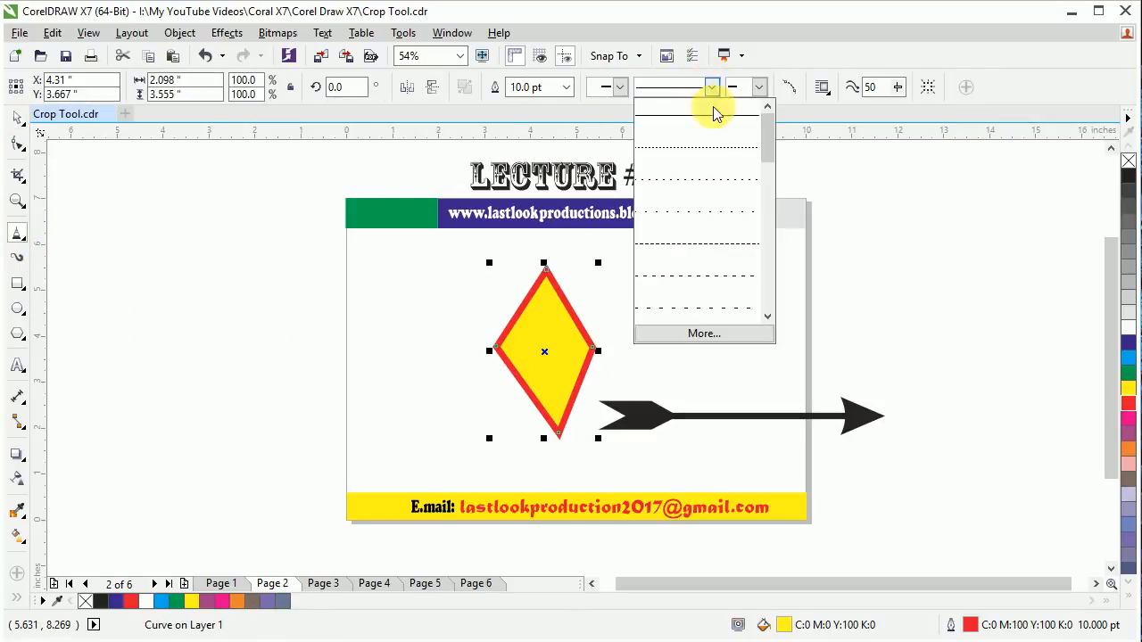
pyautogui.click(718, 239)
pyautogui.click(711, 87)
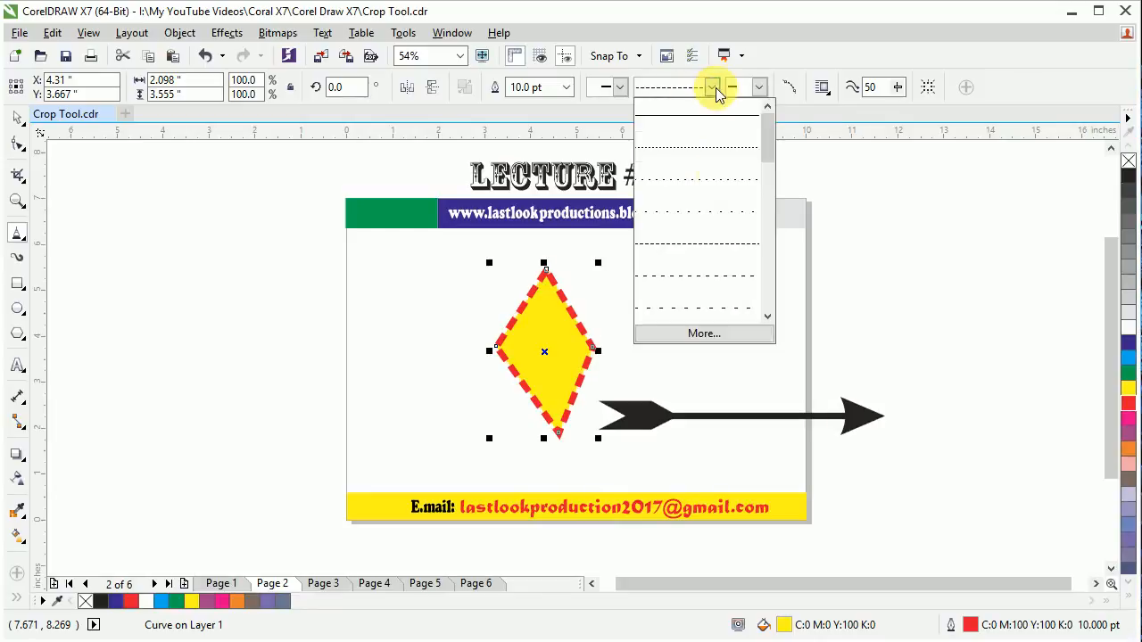
pyautogui.scroll(-2, 729, 263)
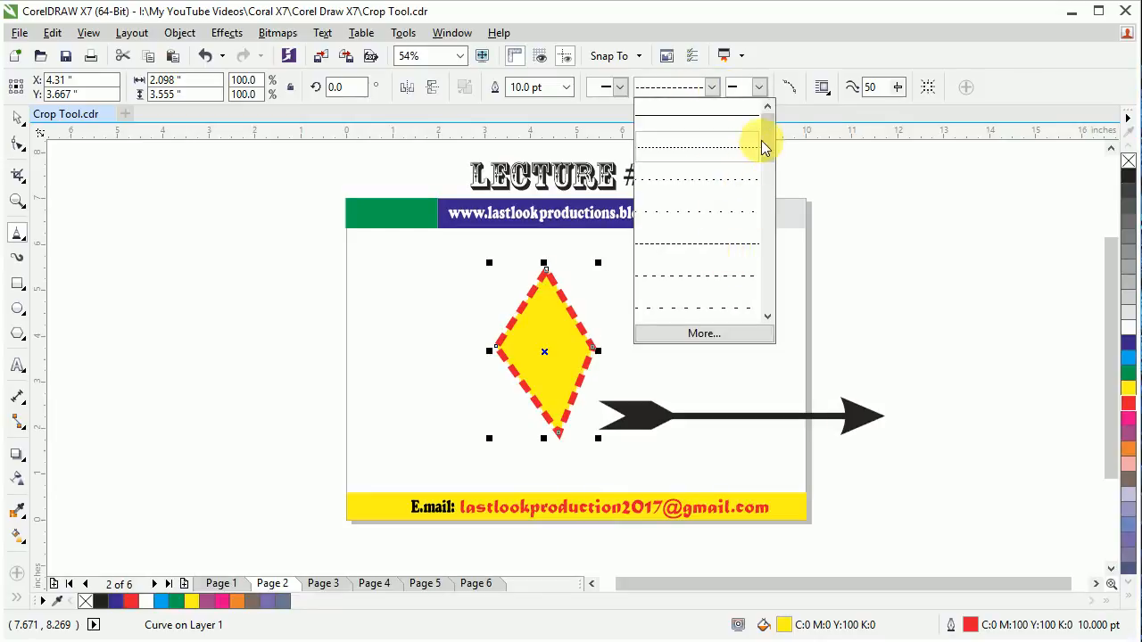
pyautogui.click(688, 191)
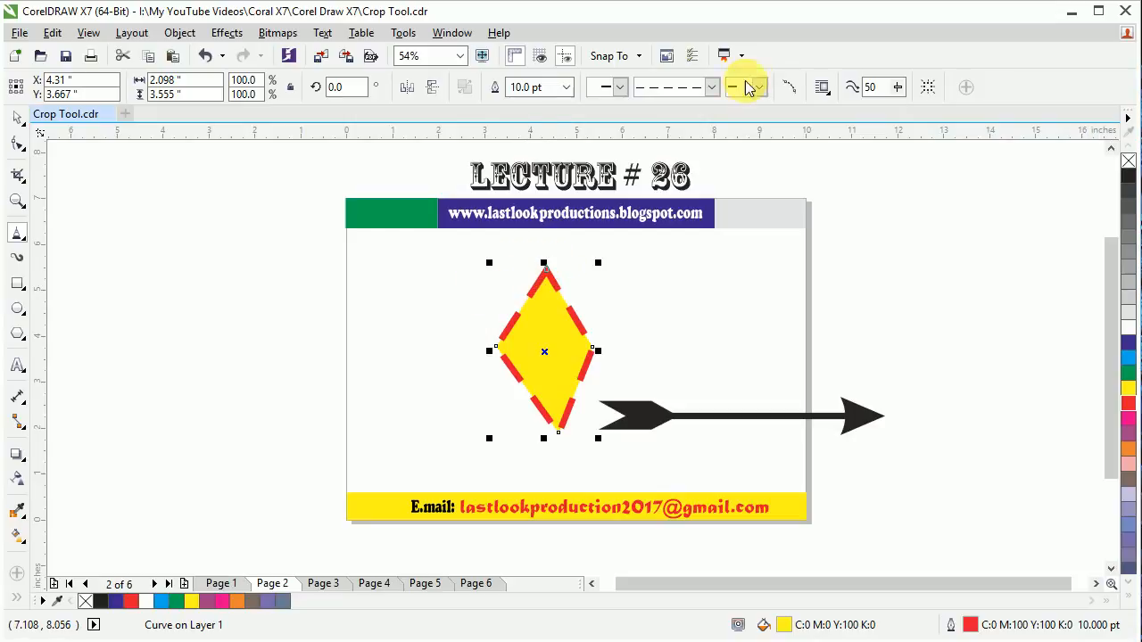
pyautogui.click(825, 90)
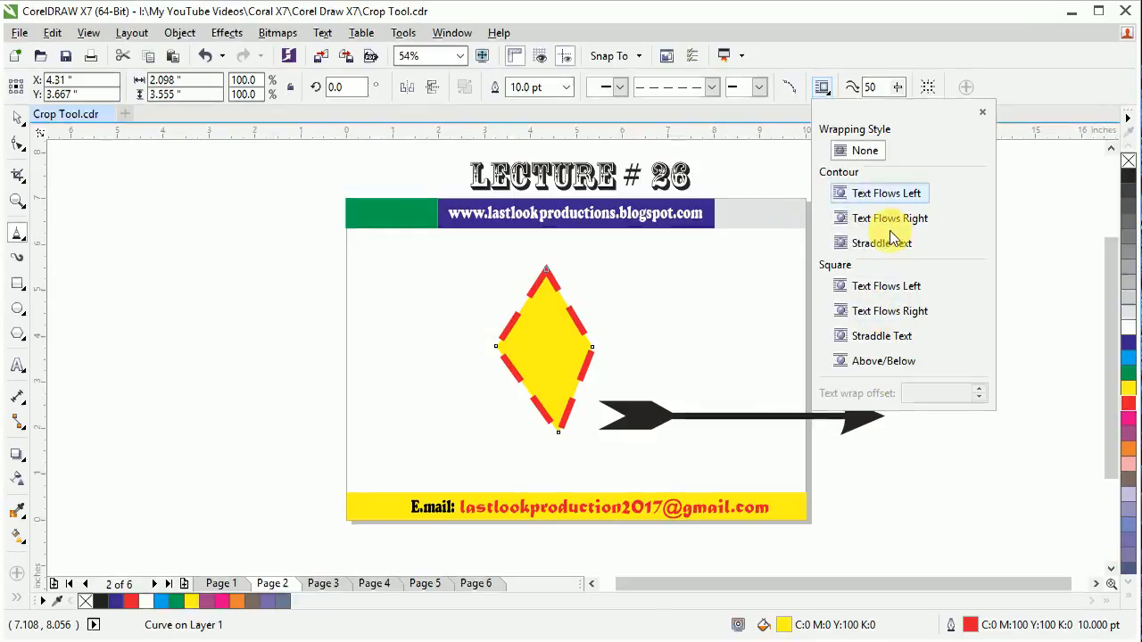
pyautogui.click(872, 89)
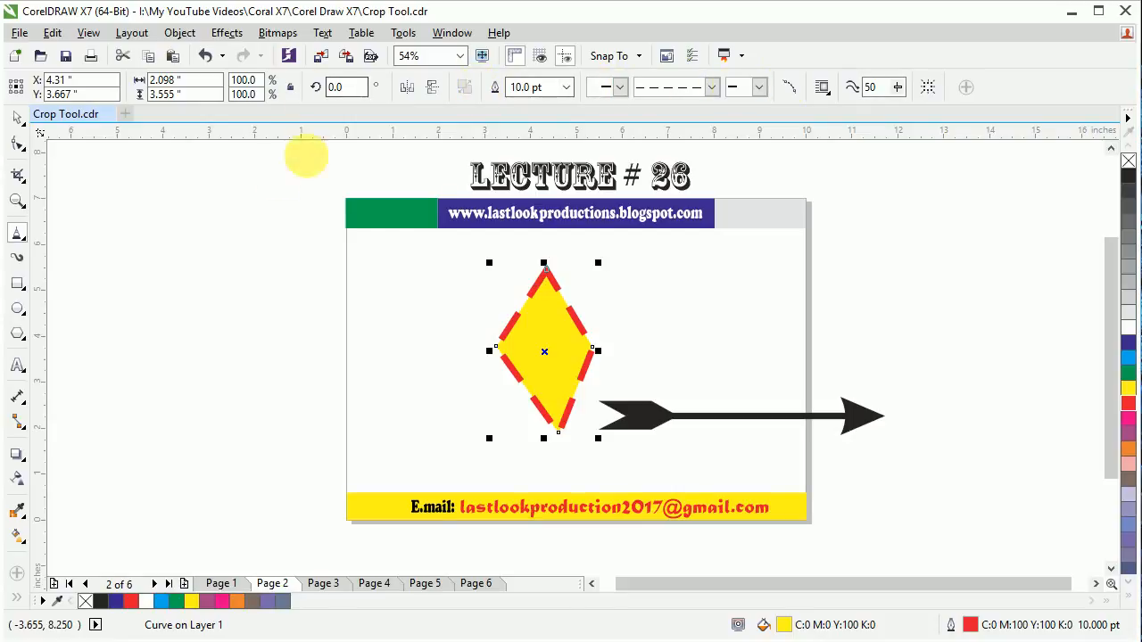
pyautogui.click(17, 120)
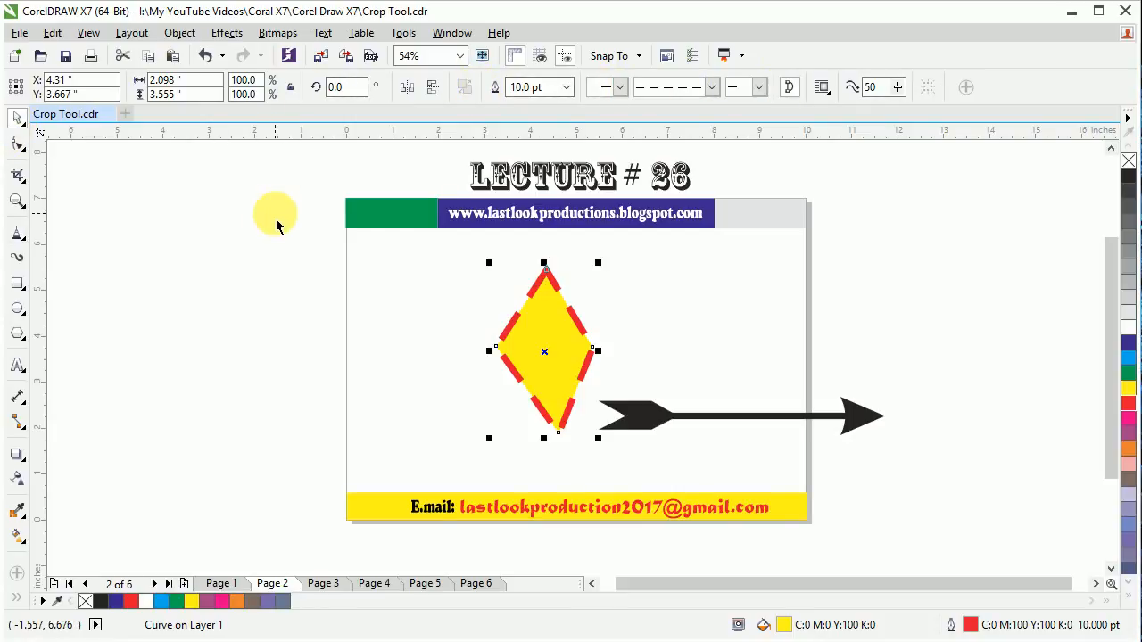